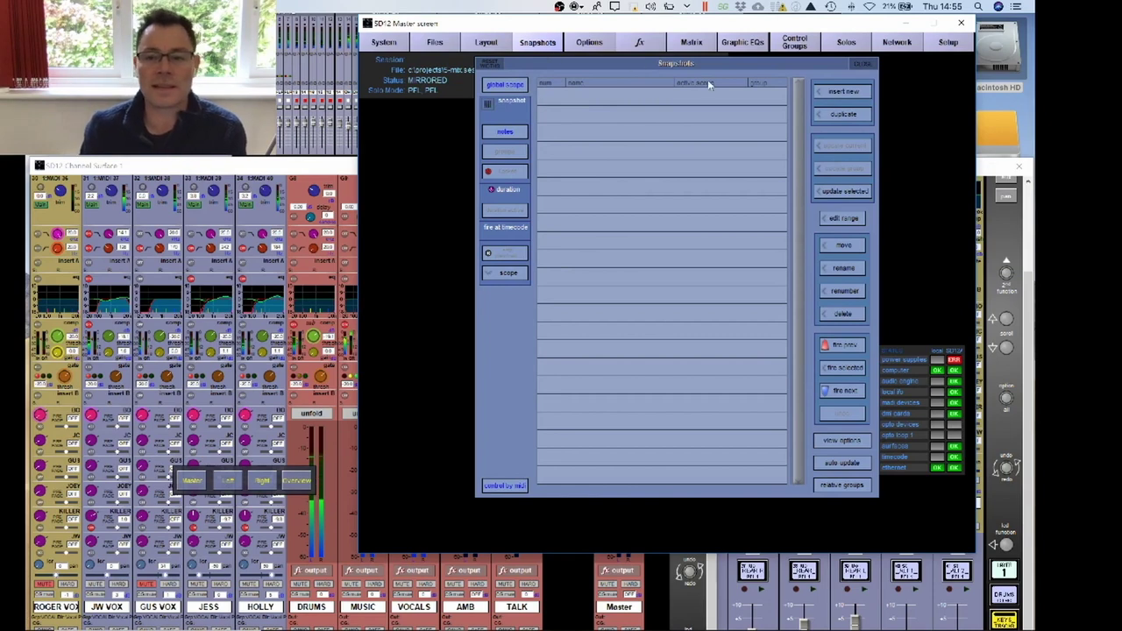
- Close and reopen the Snapshots panel to show the empty snapshot list
click(863, 64)
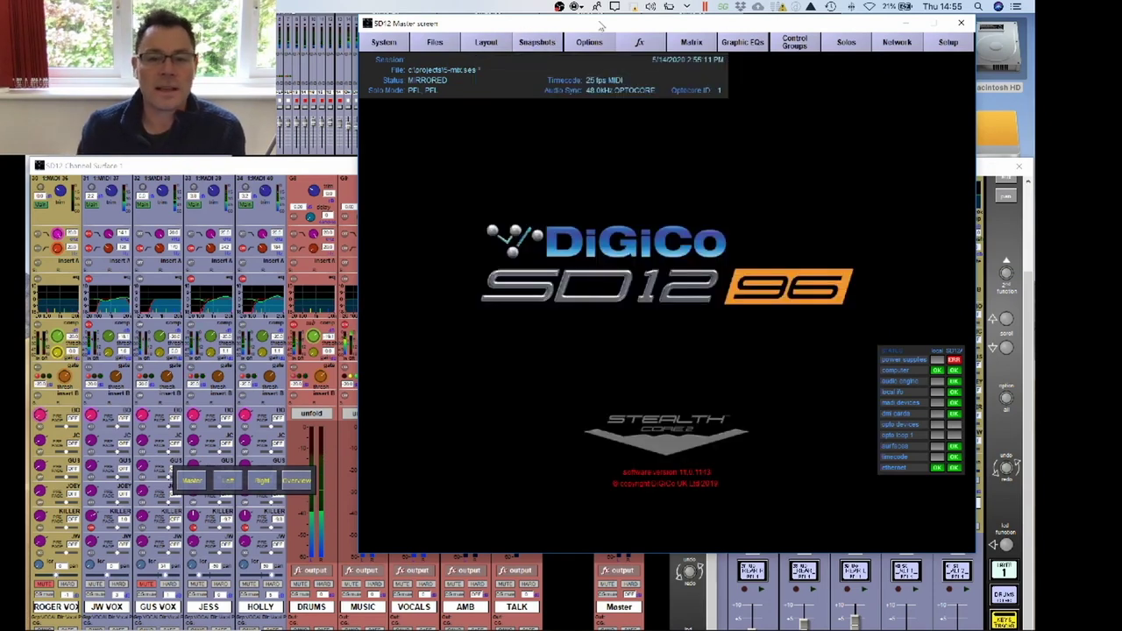
click(537, 43)
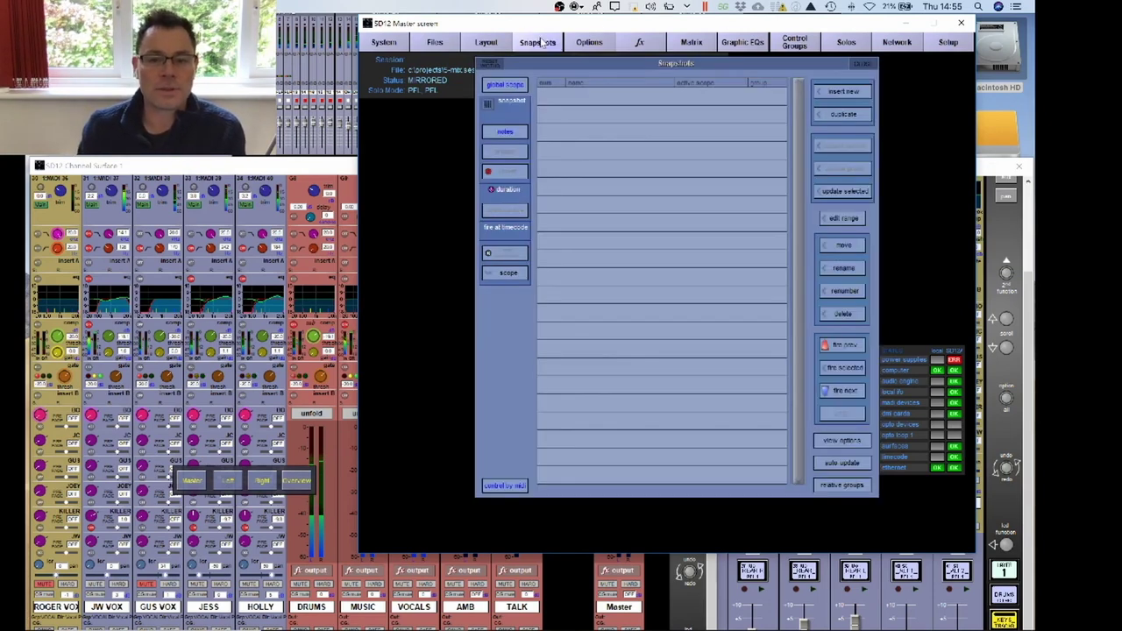
- Bring up the Global Snapshot Scope grid with Input Channels ticked for most recall parameters
click(505, 86)
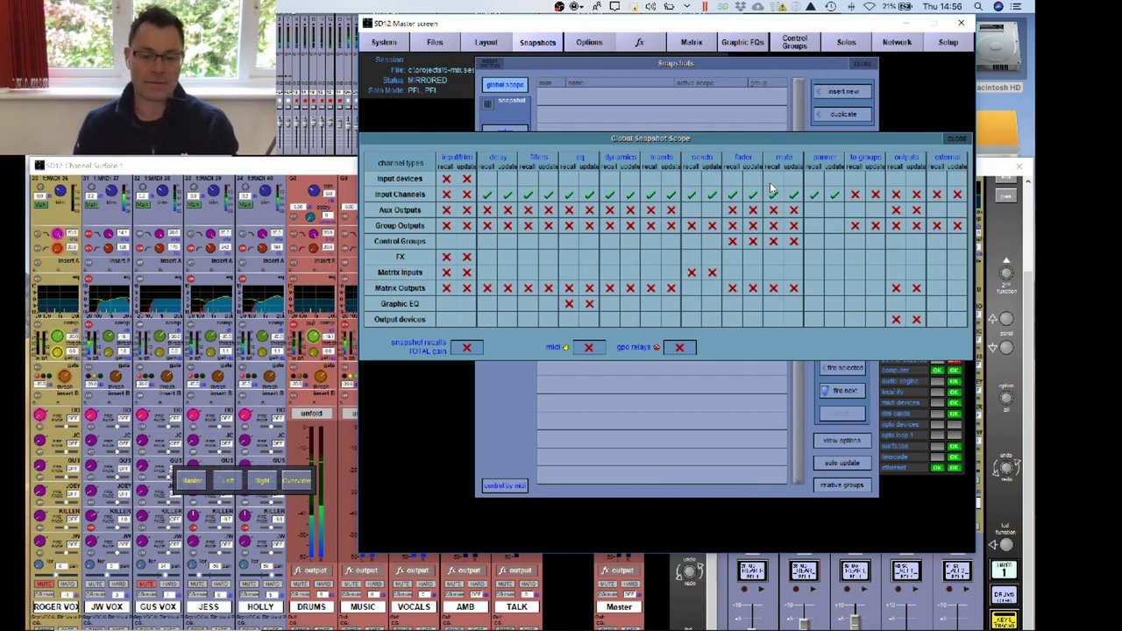
- Close the global scope settings and create snapshot 1.00 named 'Breathe'
click(956, 141)
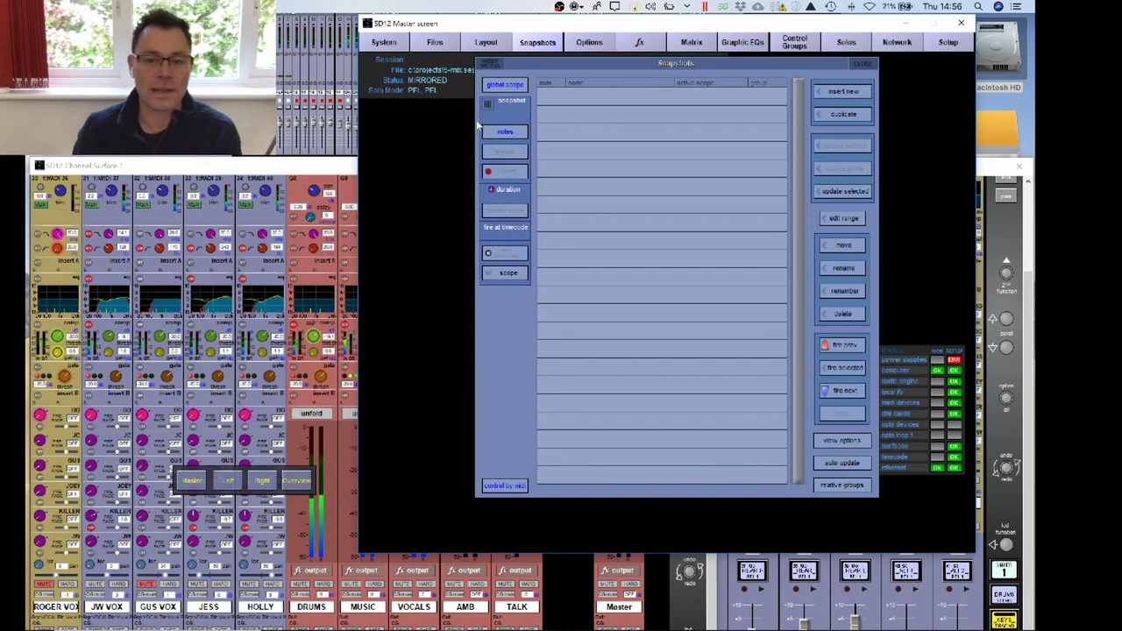
click(842, 92)
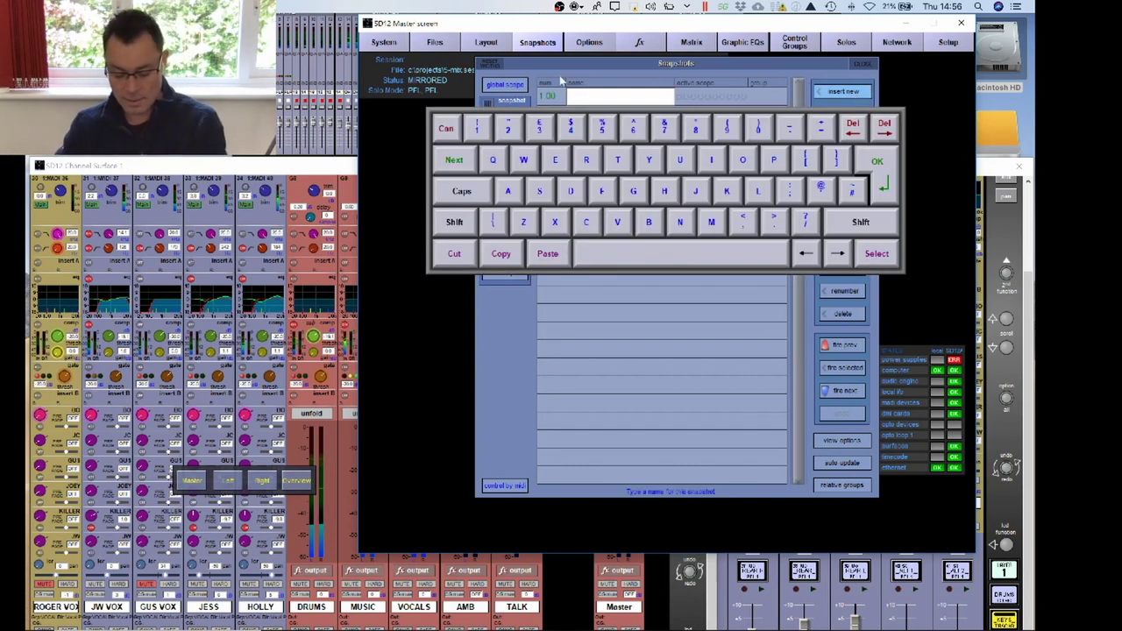
text(Br)
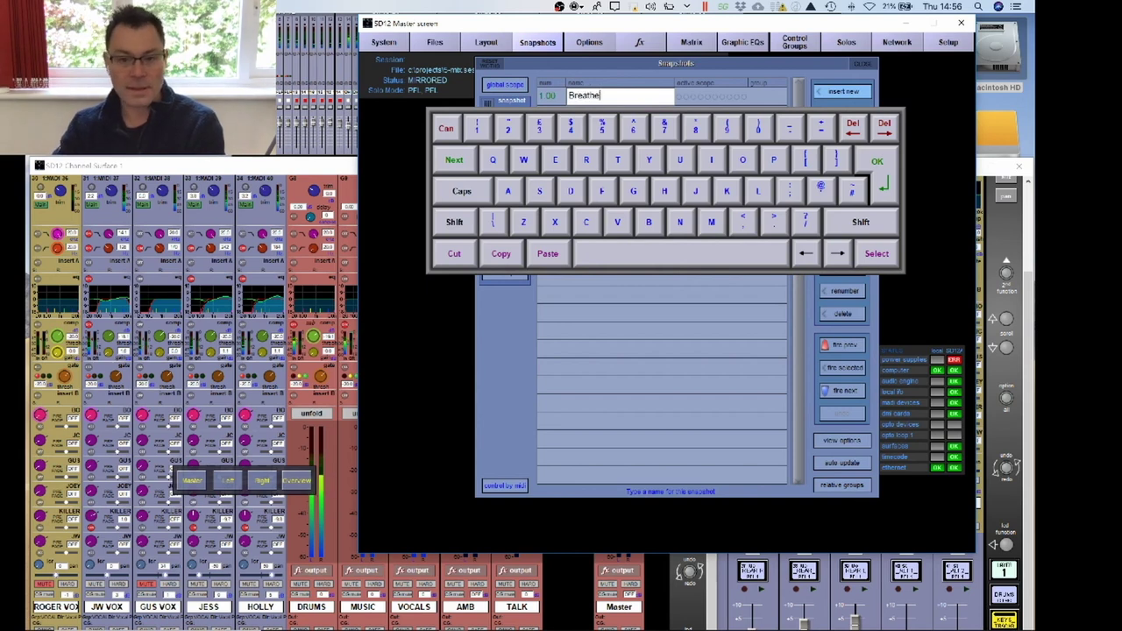
text(eathe)
key(Return)
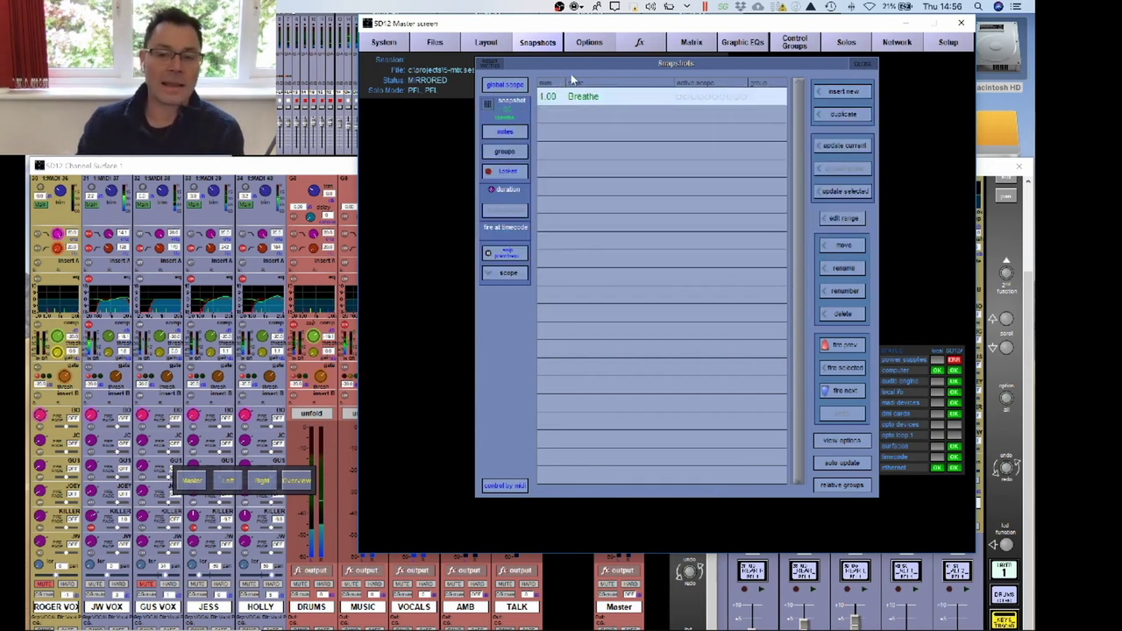
- Add snapshot 2.00 named 'One of these Days'
click(840, 94)
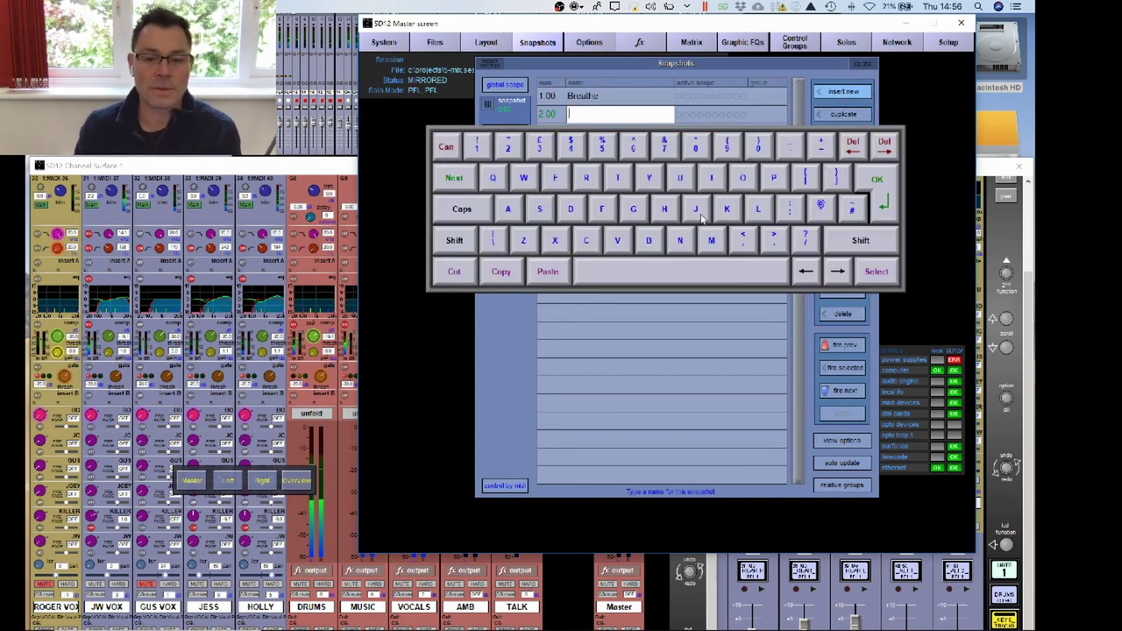
text(One )
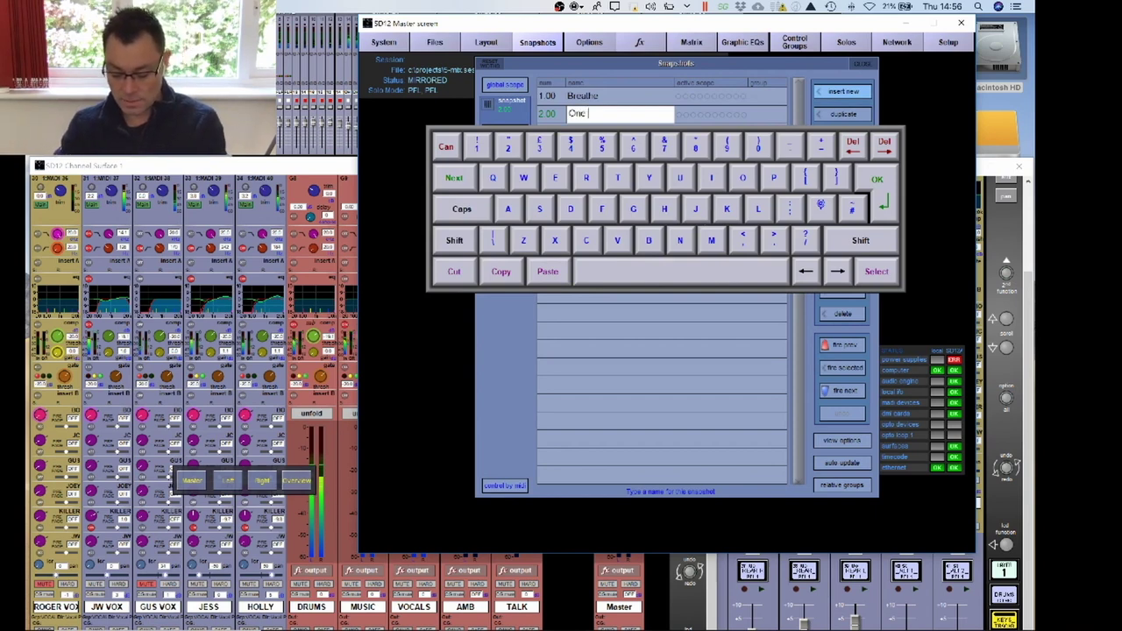
text(of these Days)
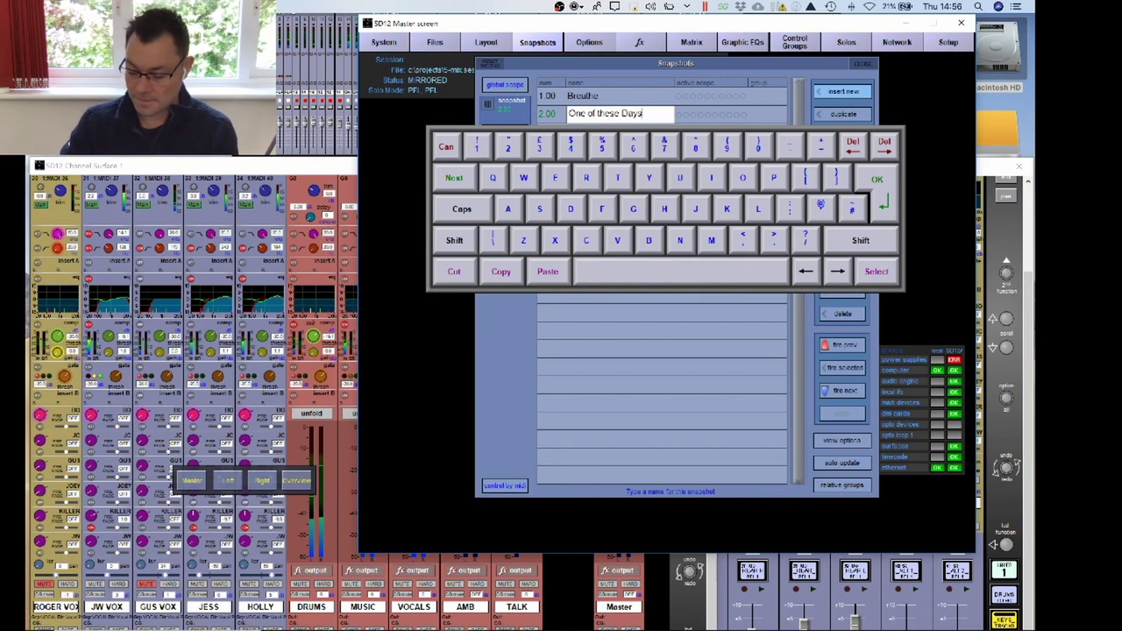
key(Return)
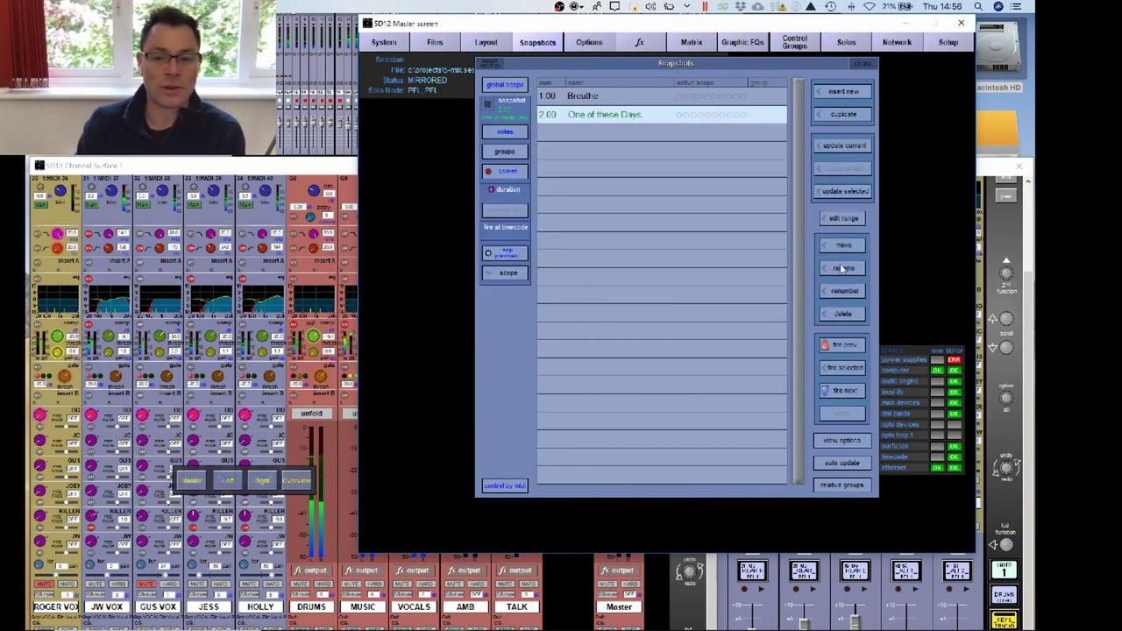
- Recall Breathe, then One of these Days, and store the current mix into One of these Days
click(849, 346)
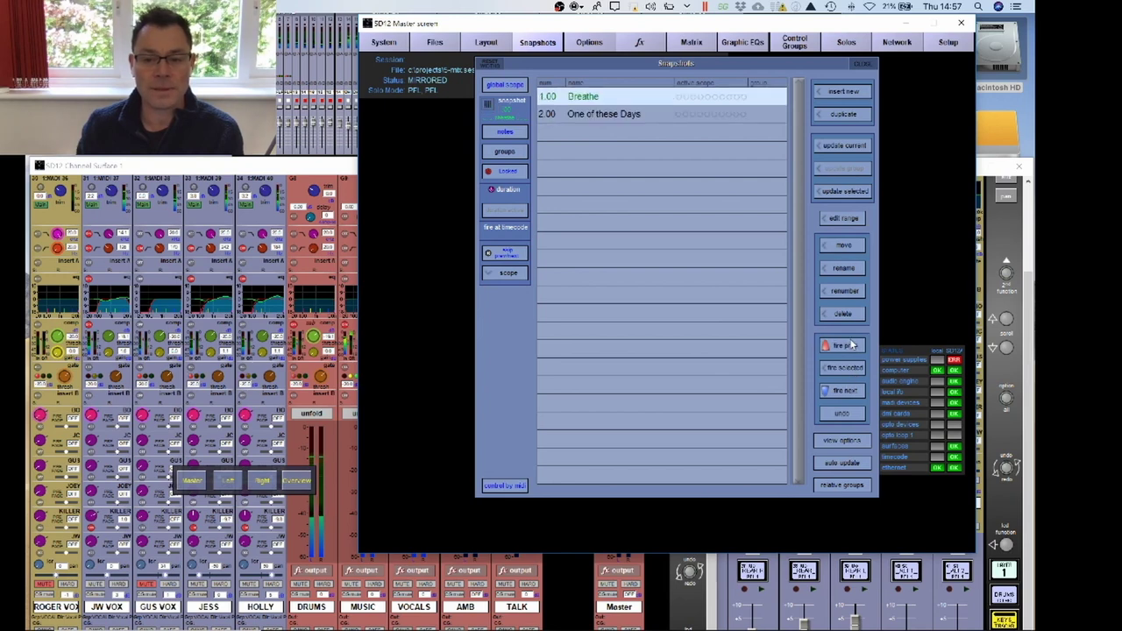
click(851, 392)
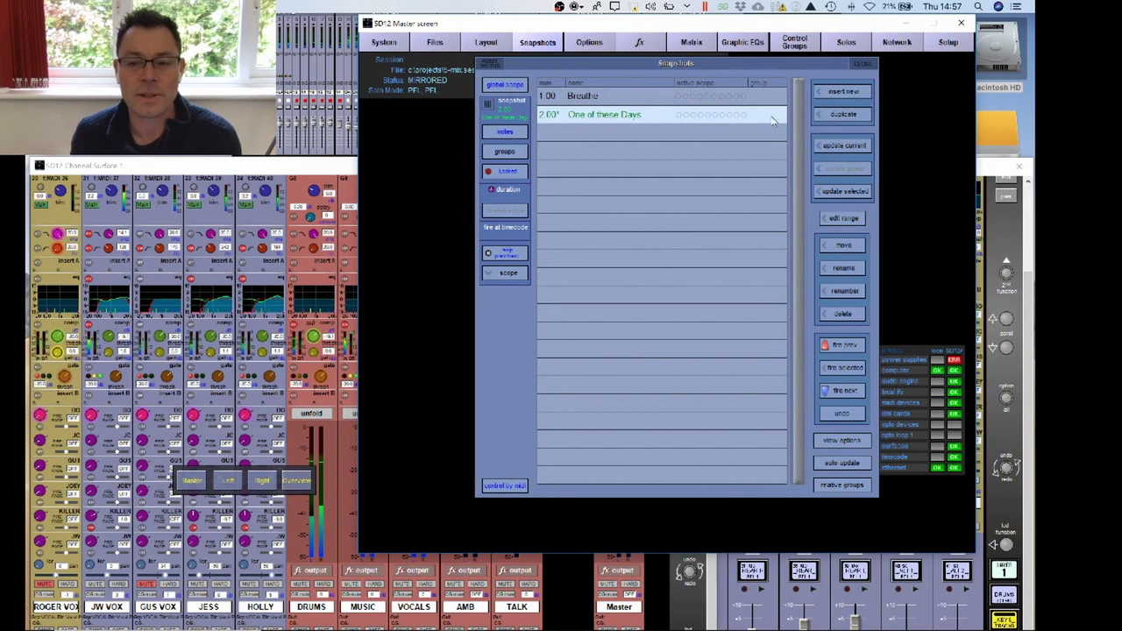
click(846, 147)
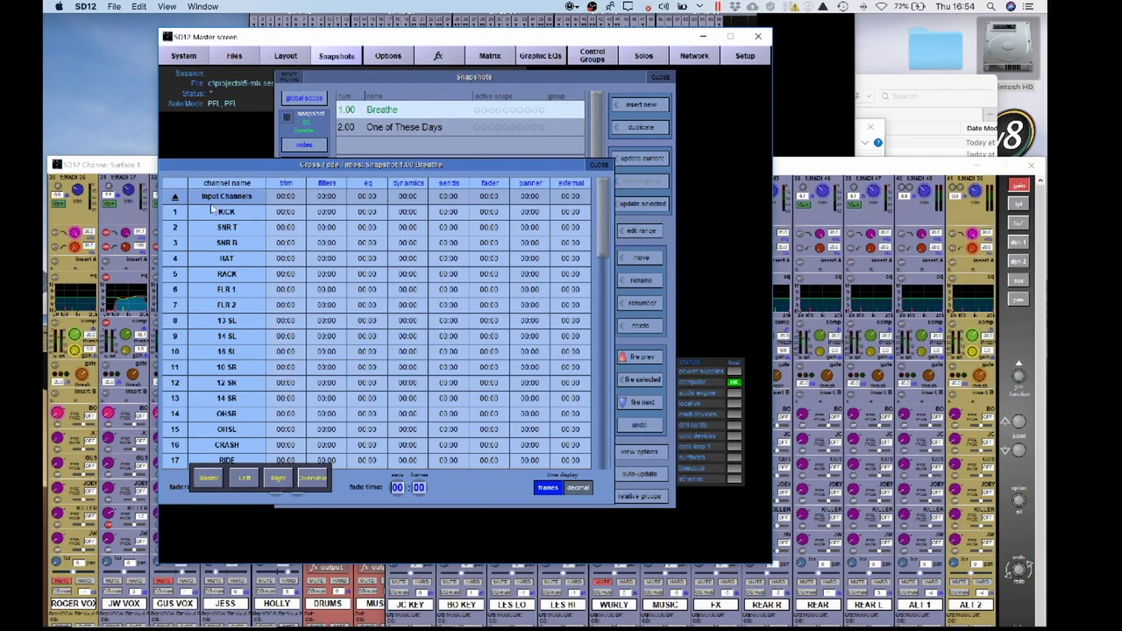
- Set Breathe's Input Channels fader cross-fade time to 01:00
click(173, 198)
click(487, 198)
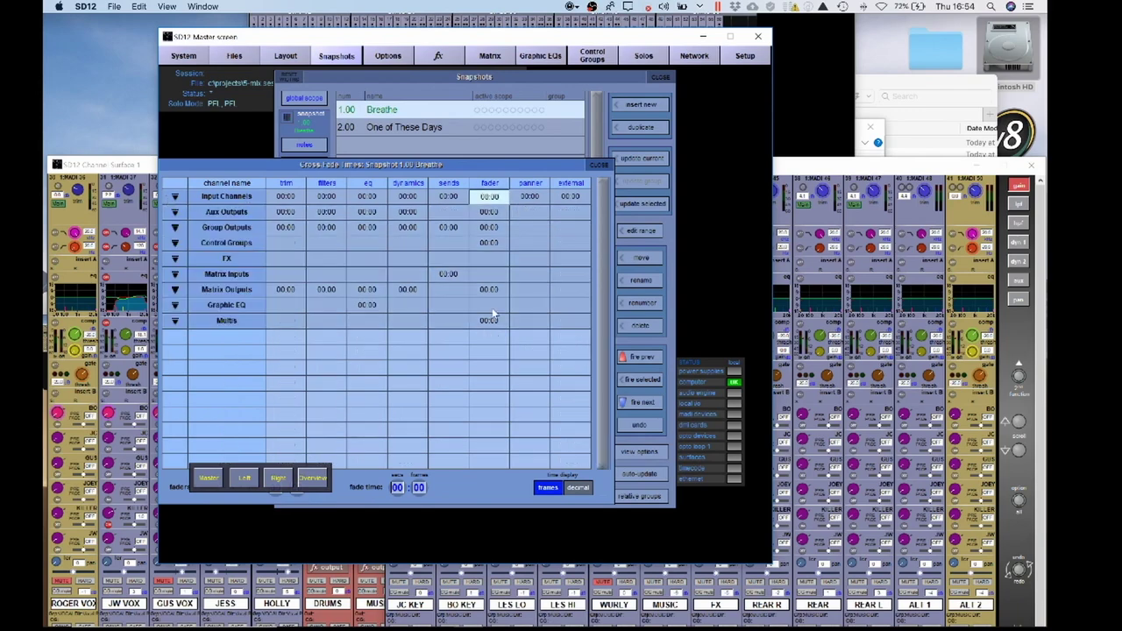
click(397, 488)
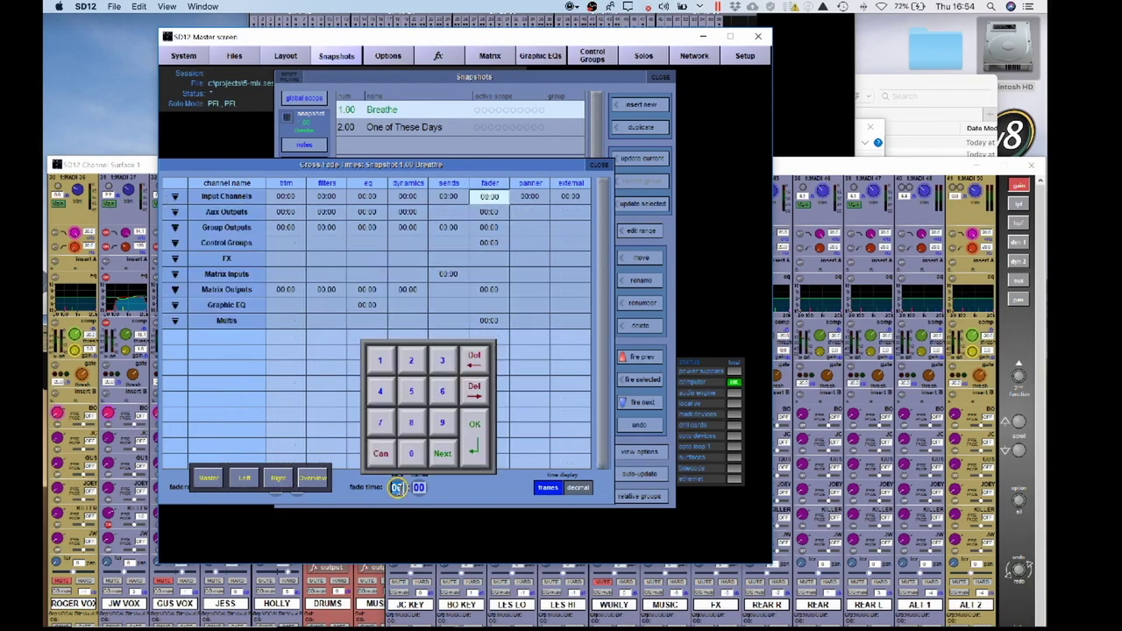
click(381, 362)
click(477, 438)
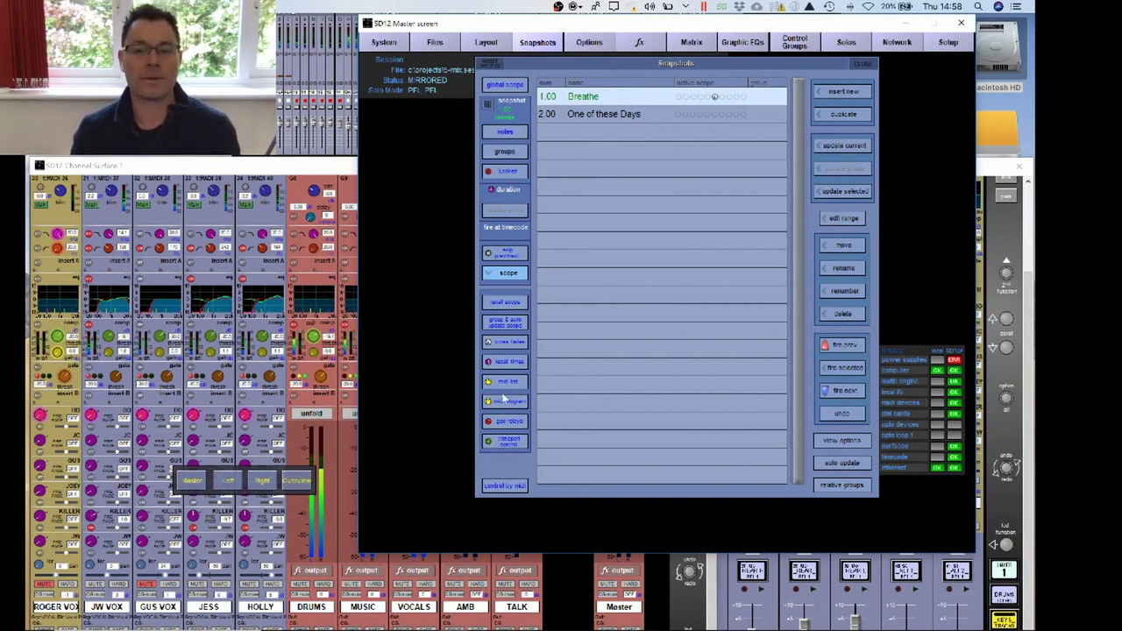
click(581, 103)
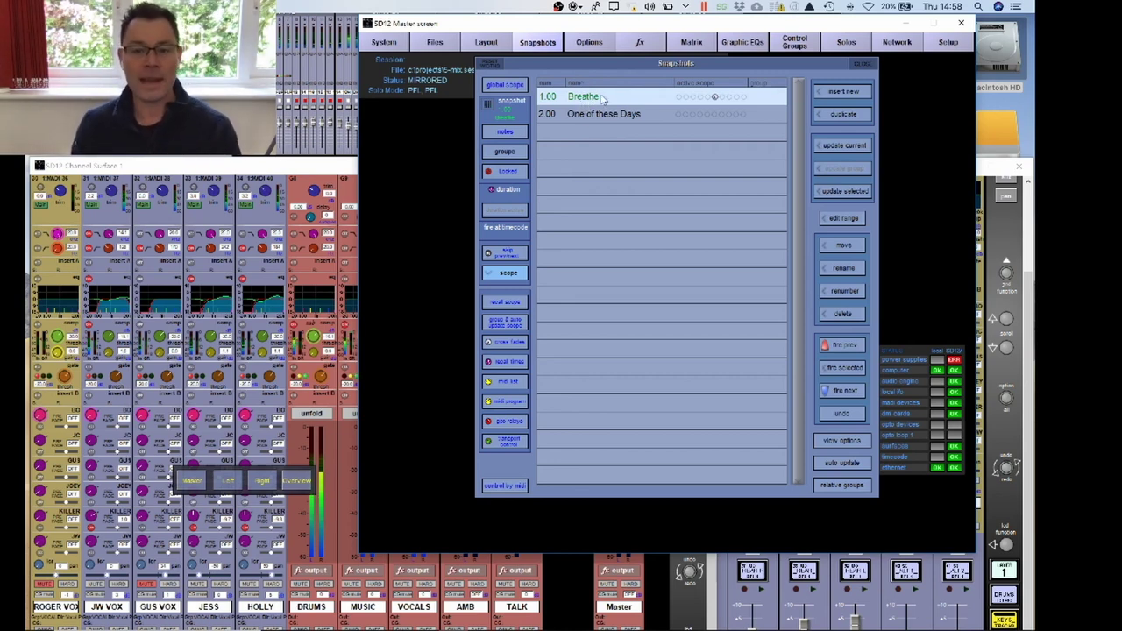
click(586, 111)
click(585, 98)
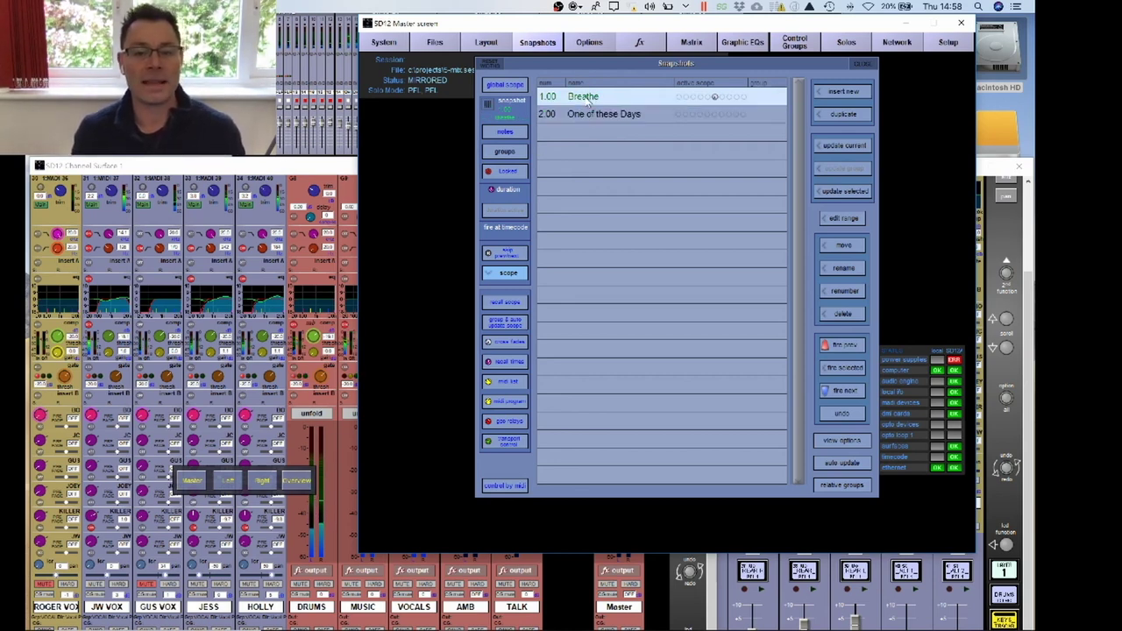
click(507, 302)
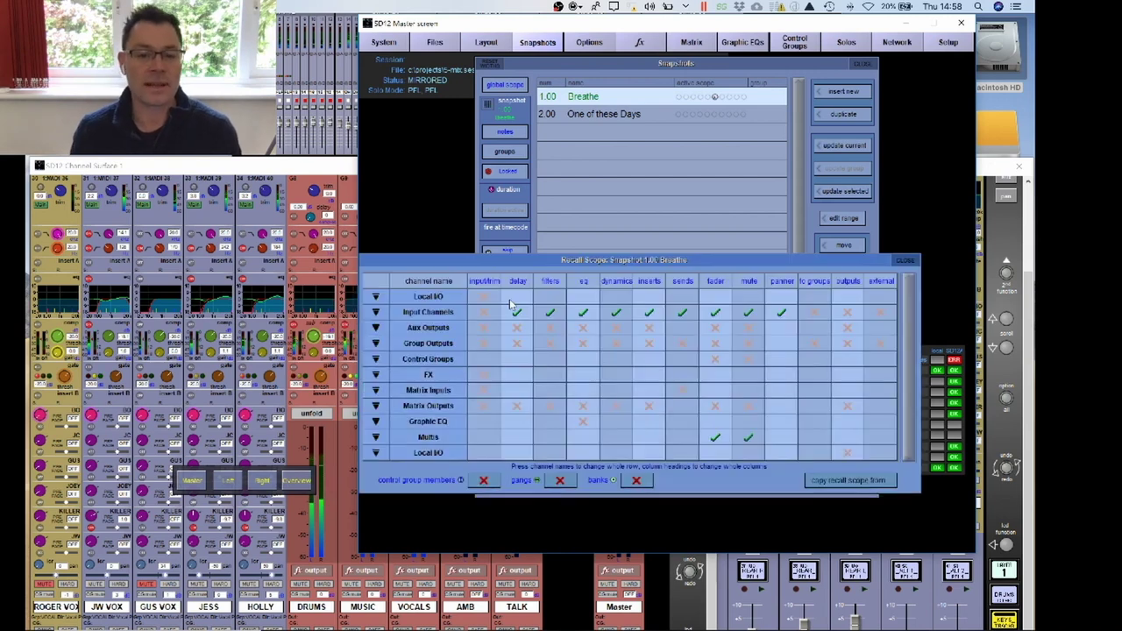
click(375, 313)
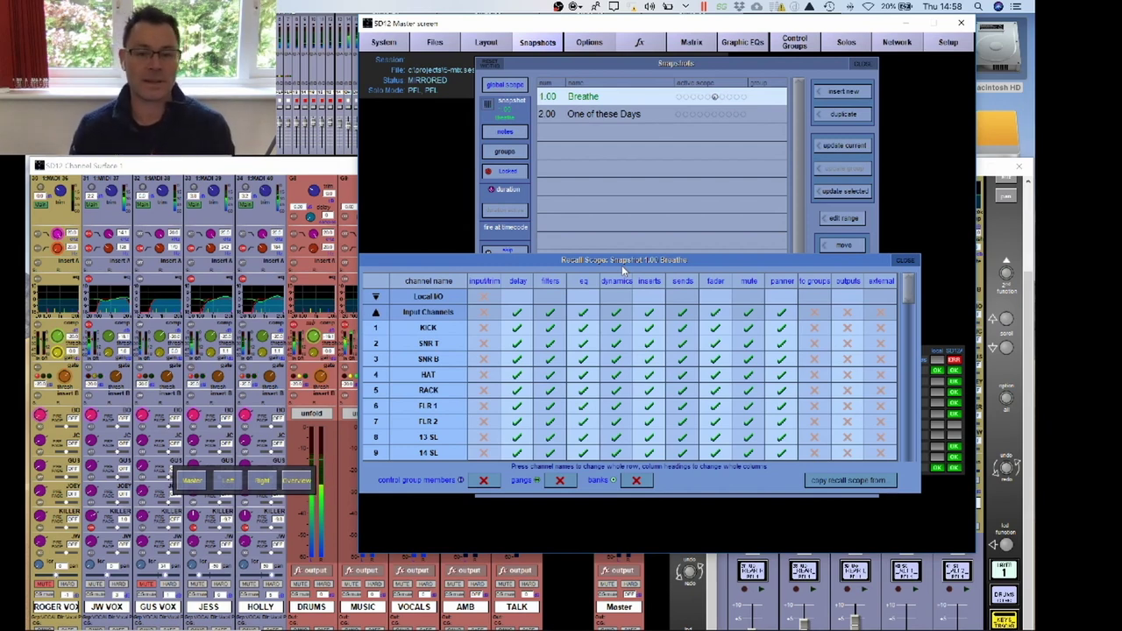
click(907, 260)
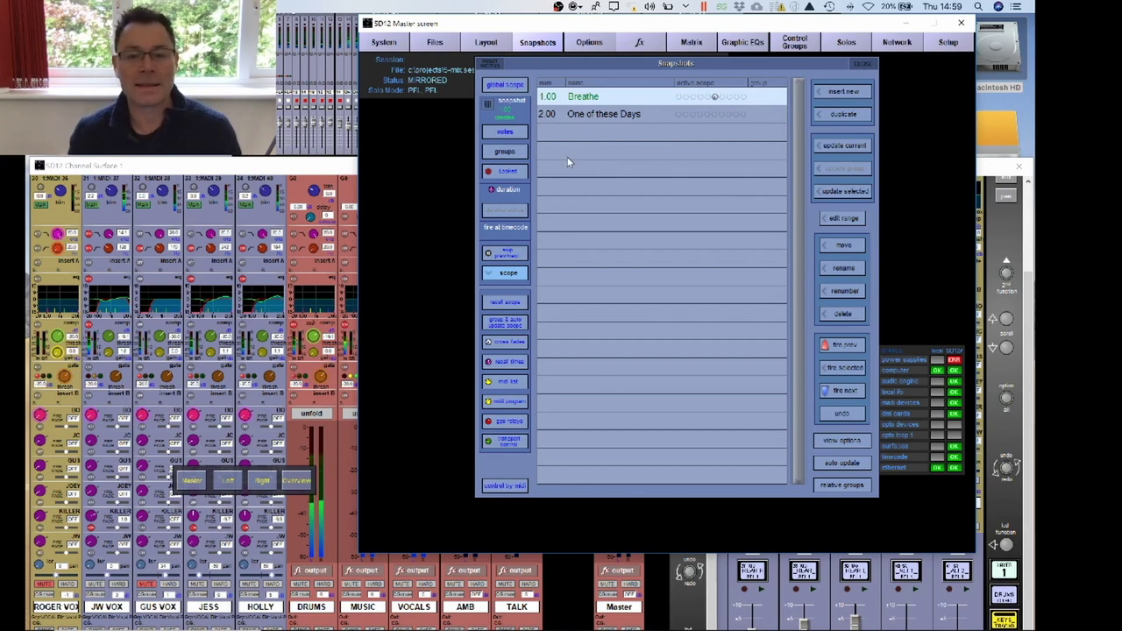
- Create a new snapshot group named 'Set 1'
click(507, 151)
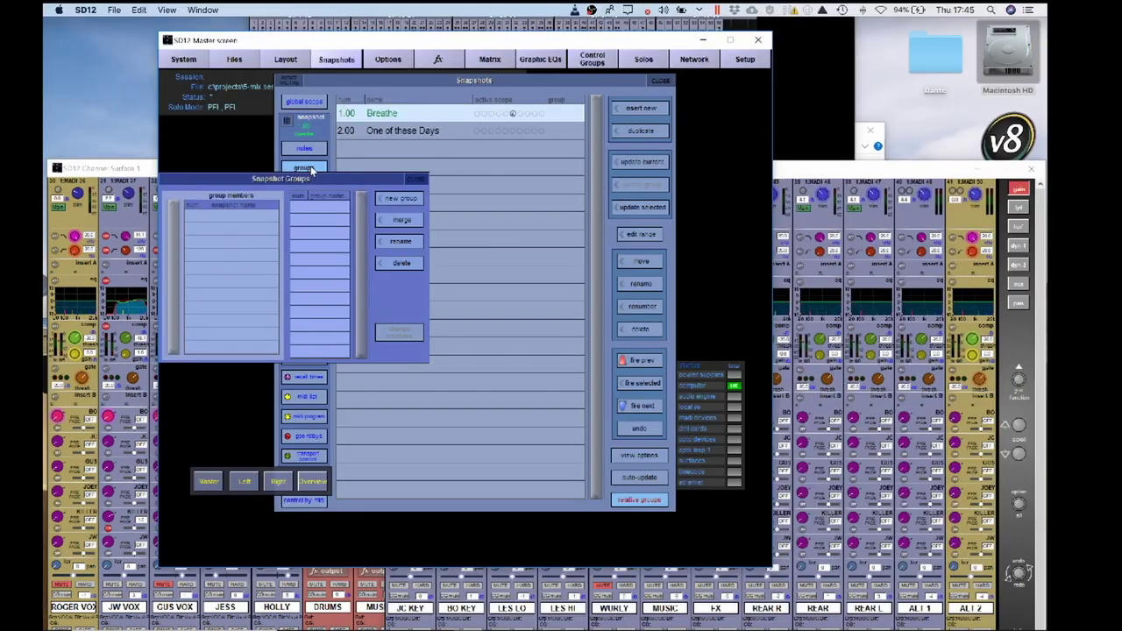
click(400, 200)
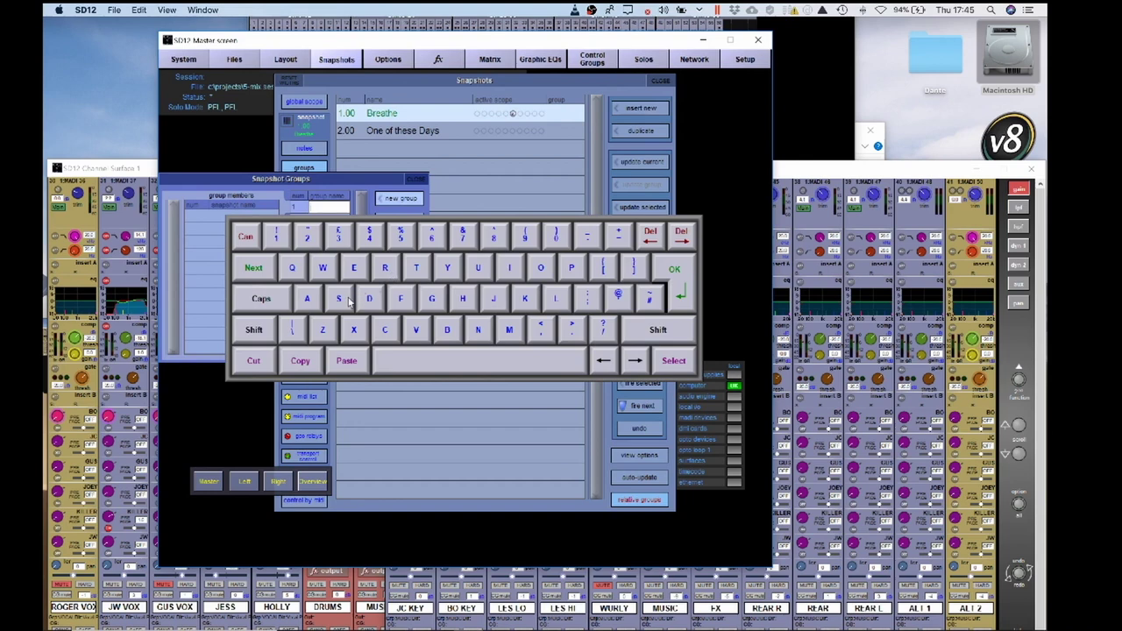
text(Set 1)
key(Return)
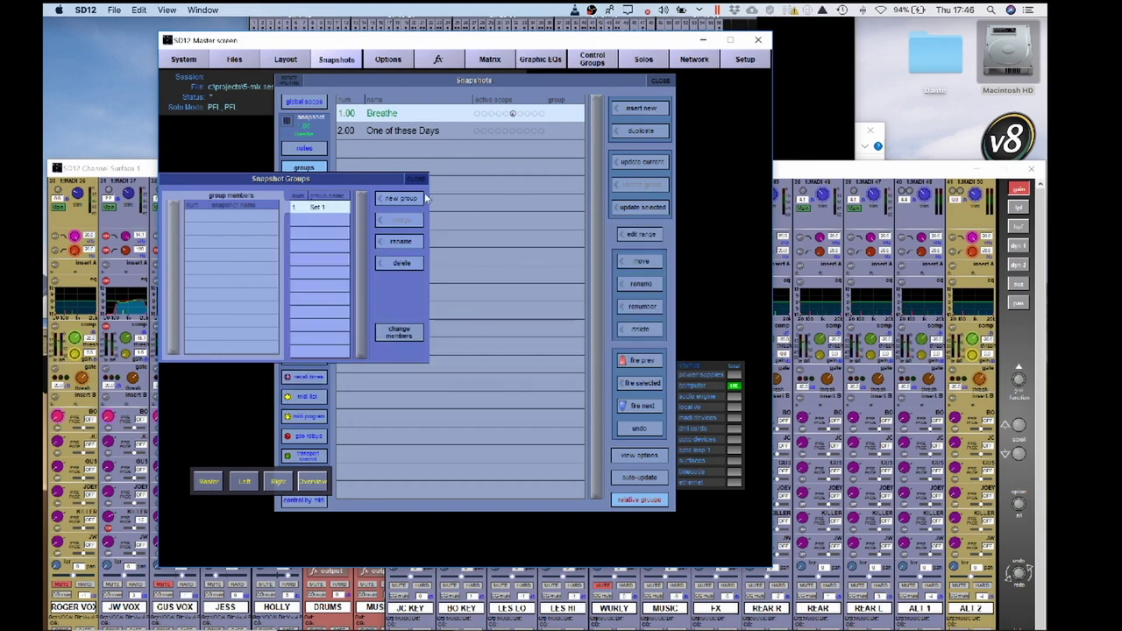
- Make Breathe and One of these Days the members of Set 1
click(401, 336)
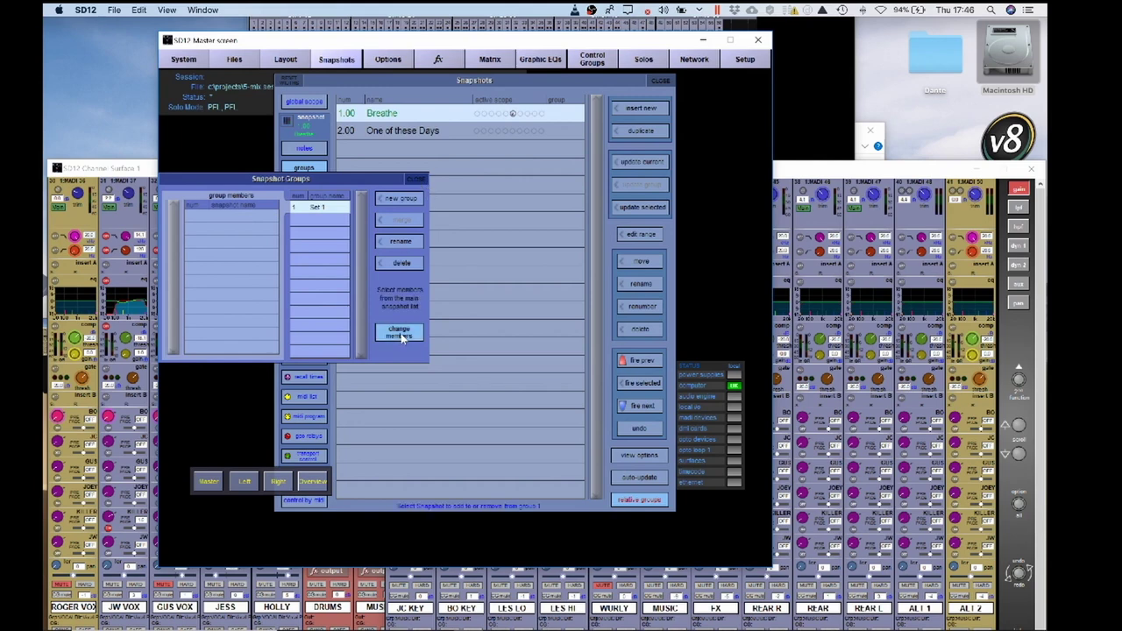
click(399, 114)
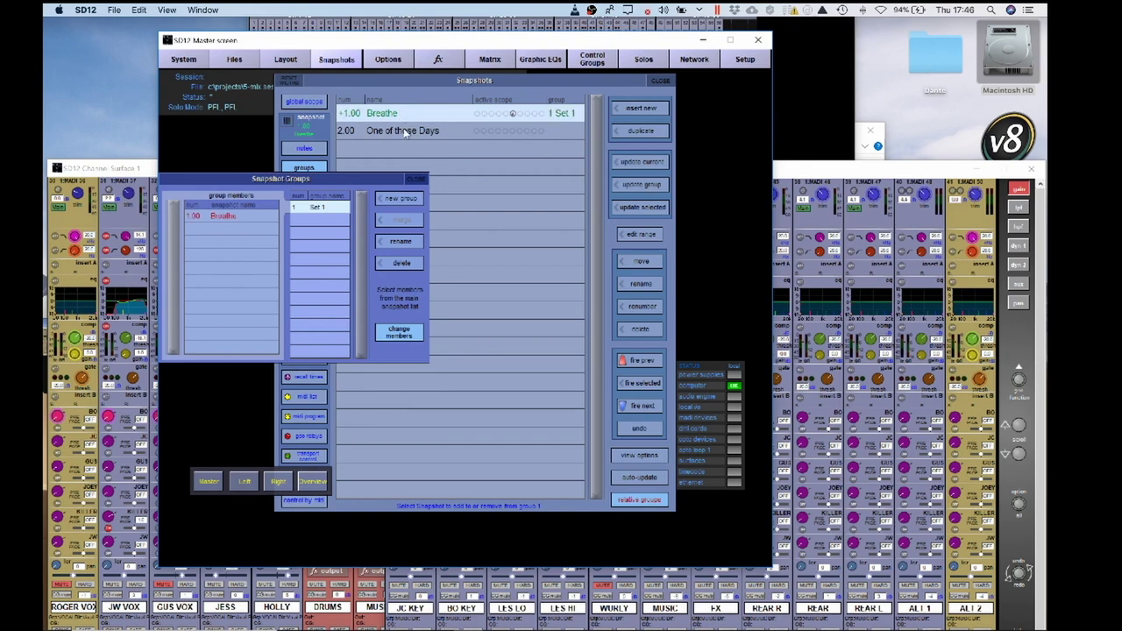
click(404, 132)
click(417, 179)
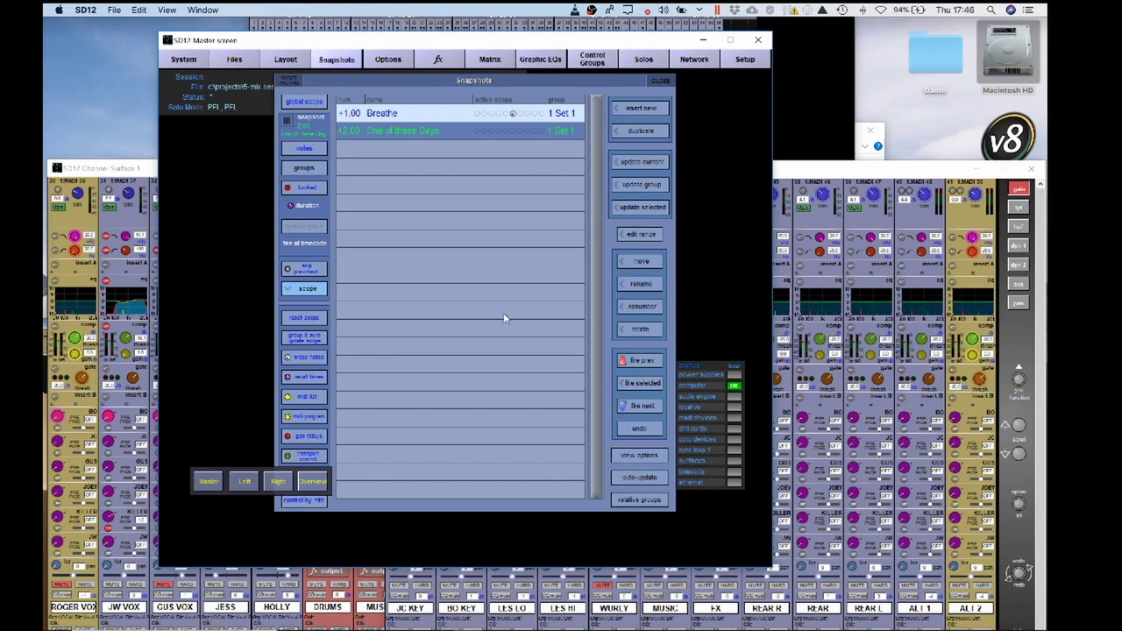
- Recall the Breathe snapshot and turn on relative groups for snapshot recall
double_click(457, 117)
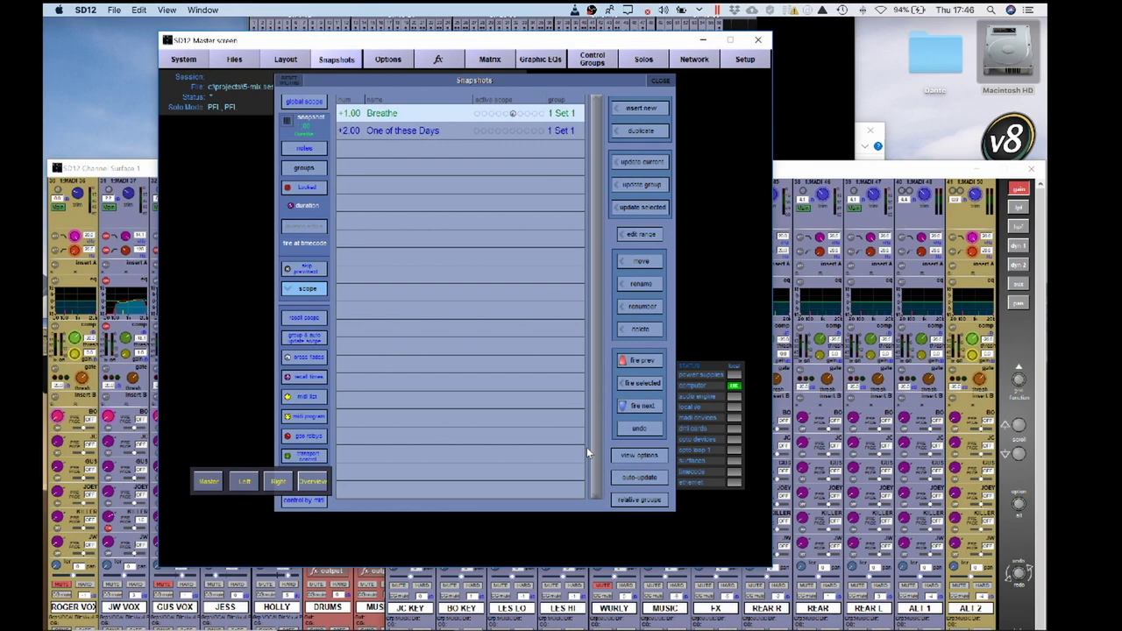
click(642, 501)
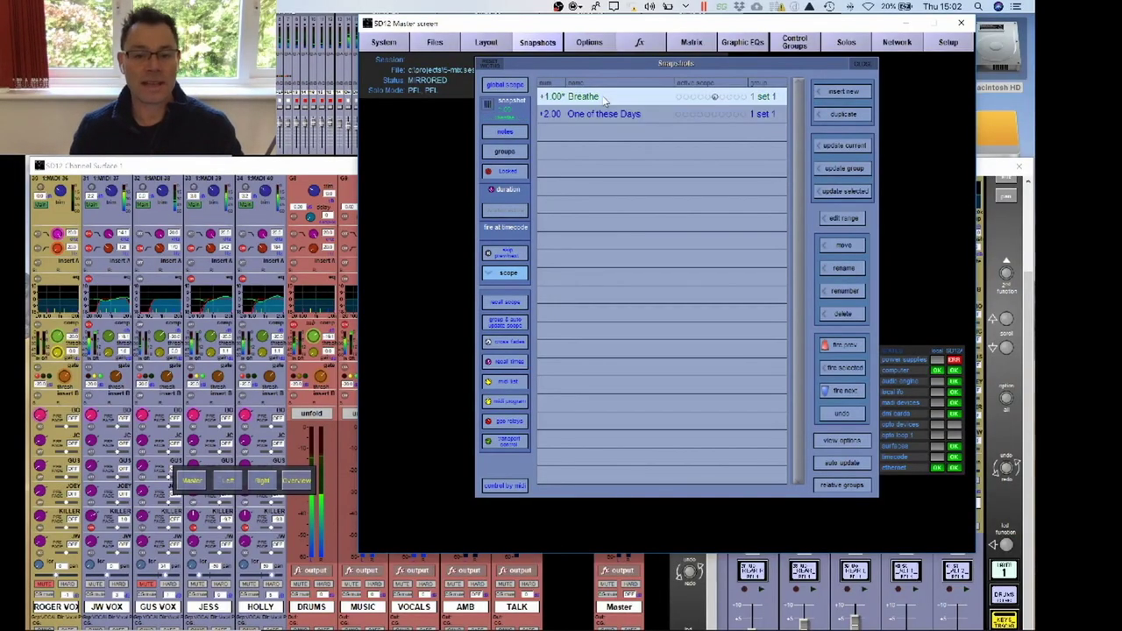
- Open the recall times list and begin editing the hours of One of these Days' recall-at time
click(519, 360)
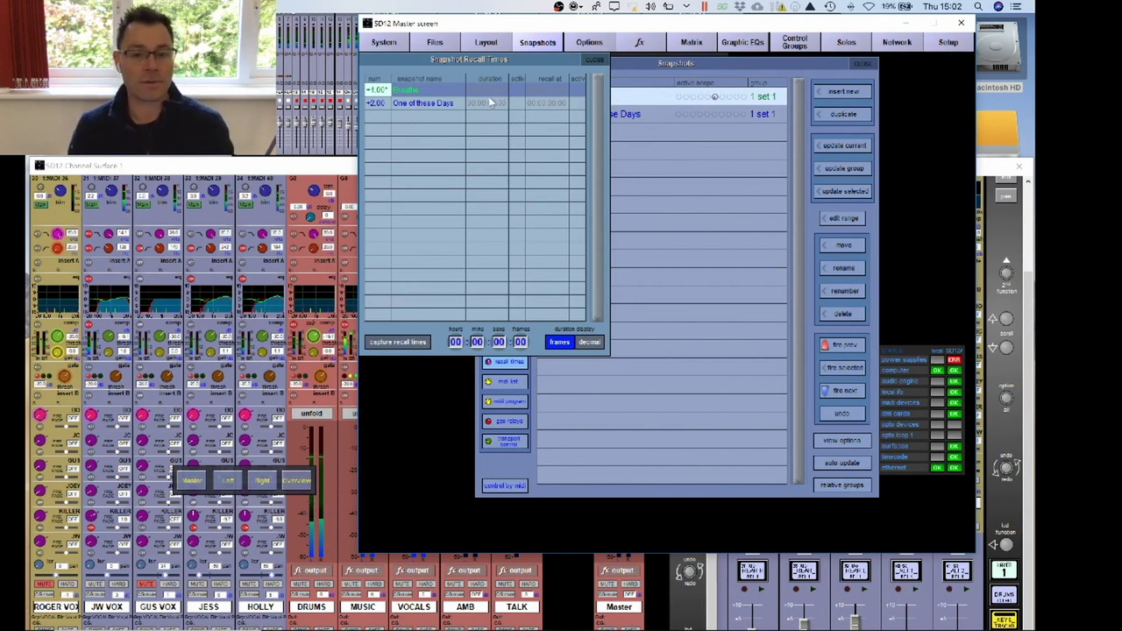
click(546, 106)
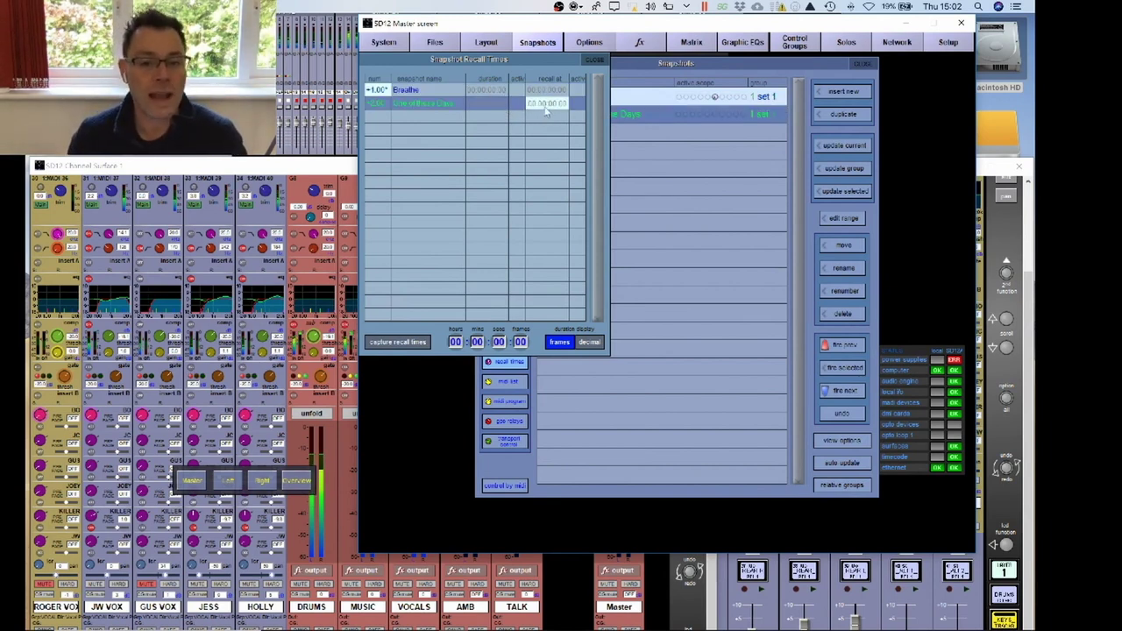
click(455, 342)
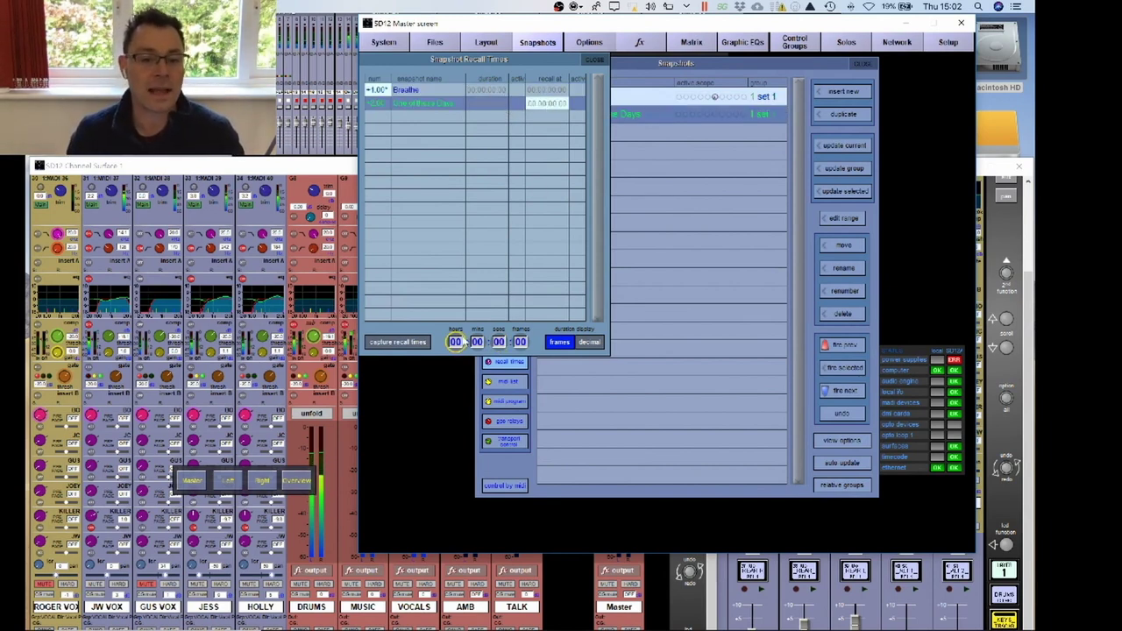
click(777, 6)
click(778, 6)
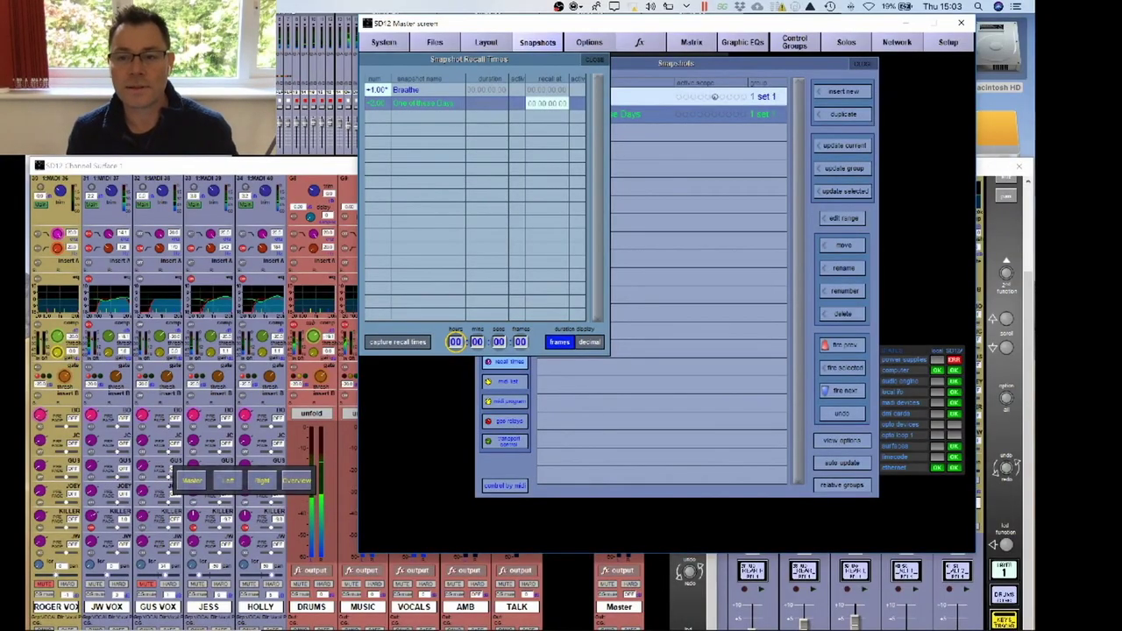
- Open Setup's Timecode & Transport settings, try frame rates 29.97 and 30, and leave it at 25
click(940, 48)
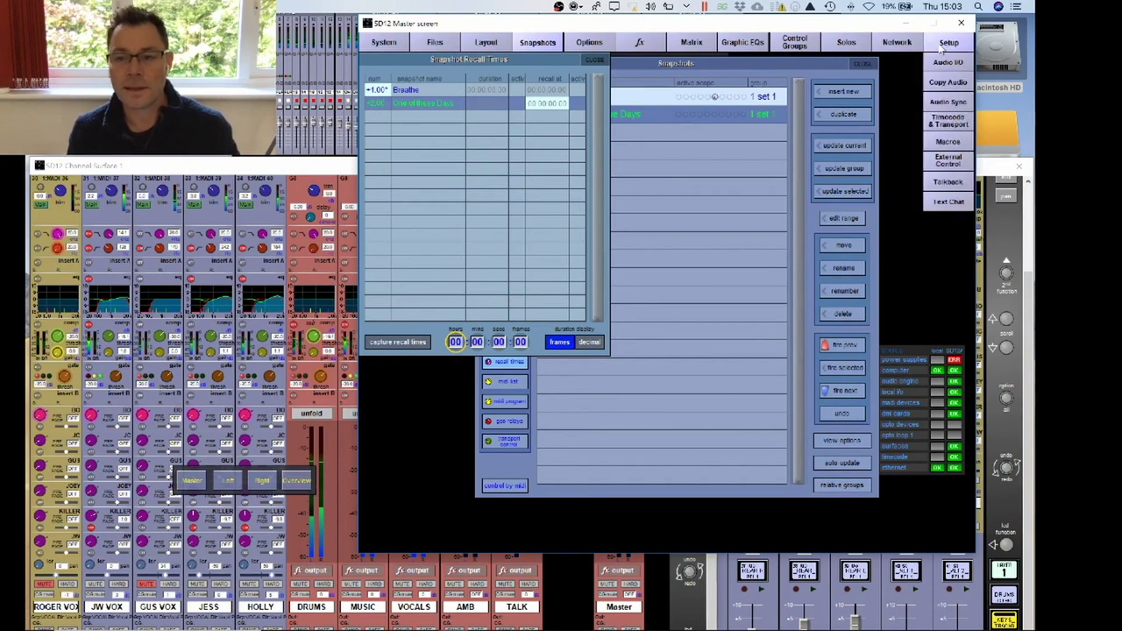
click(944, 124)
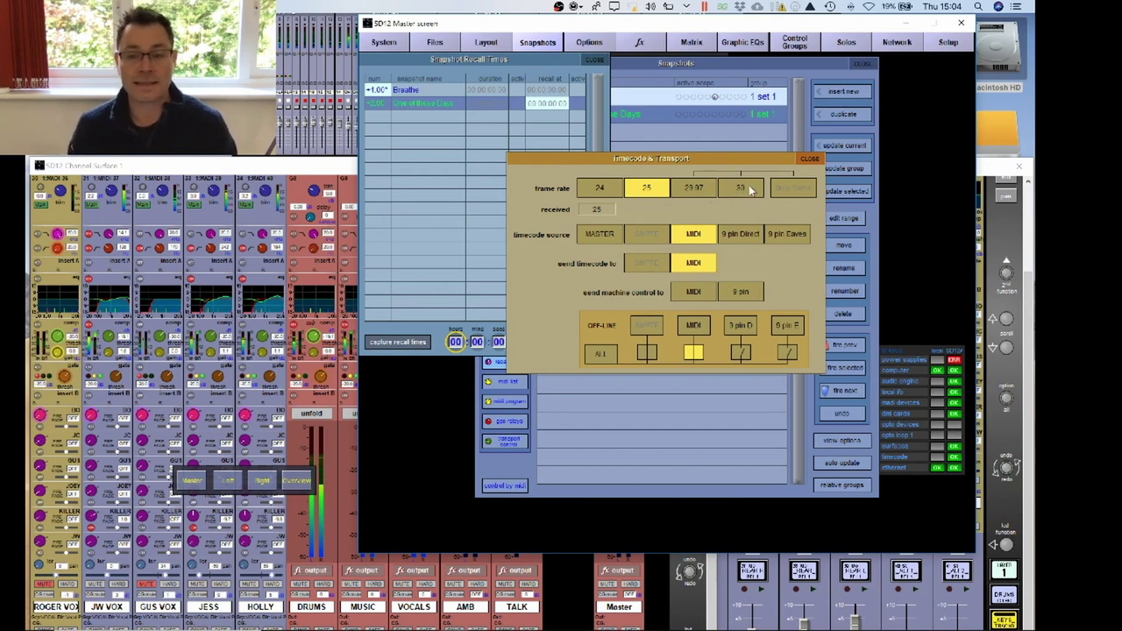
click(702, 193)
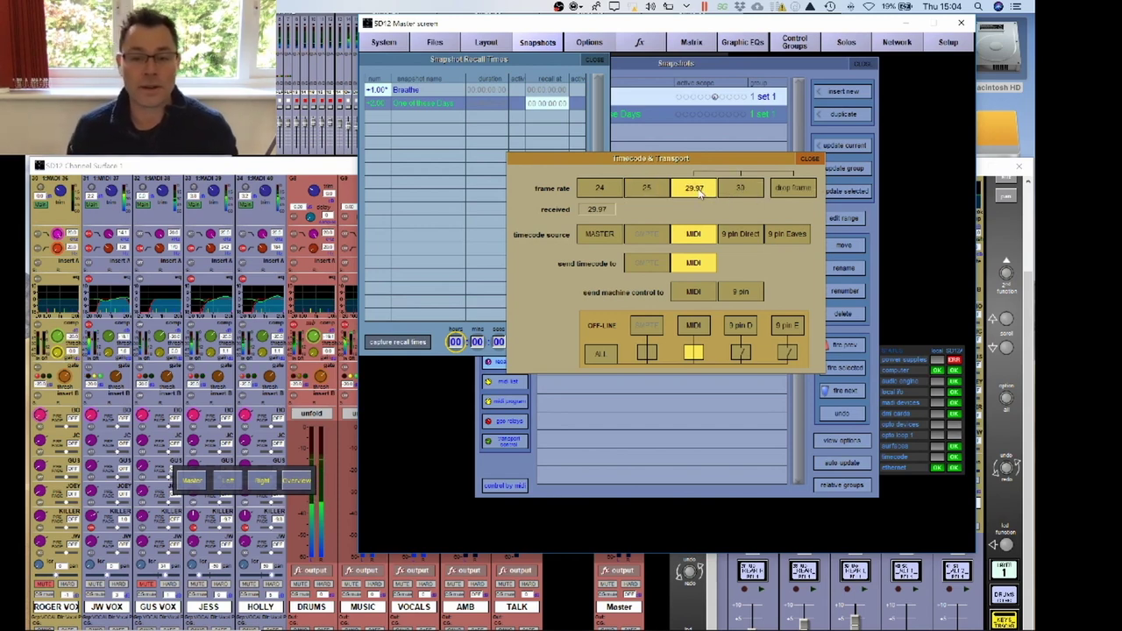
click(738, 191)
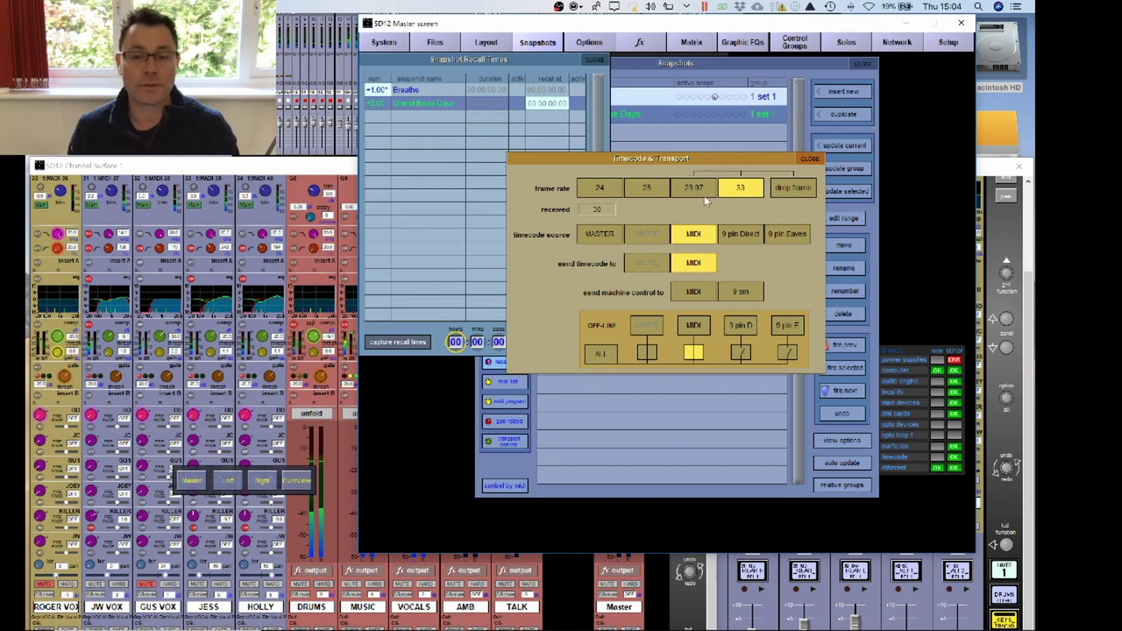
click(654, 188)
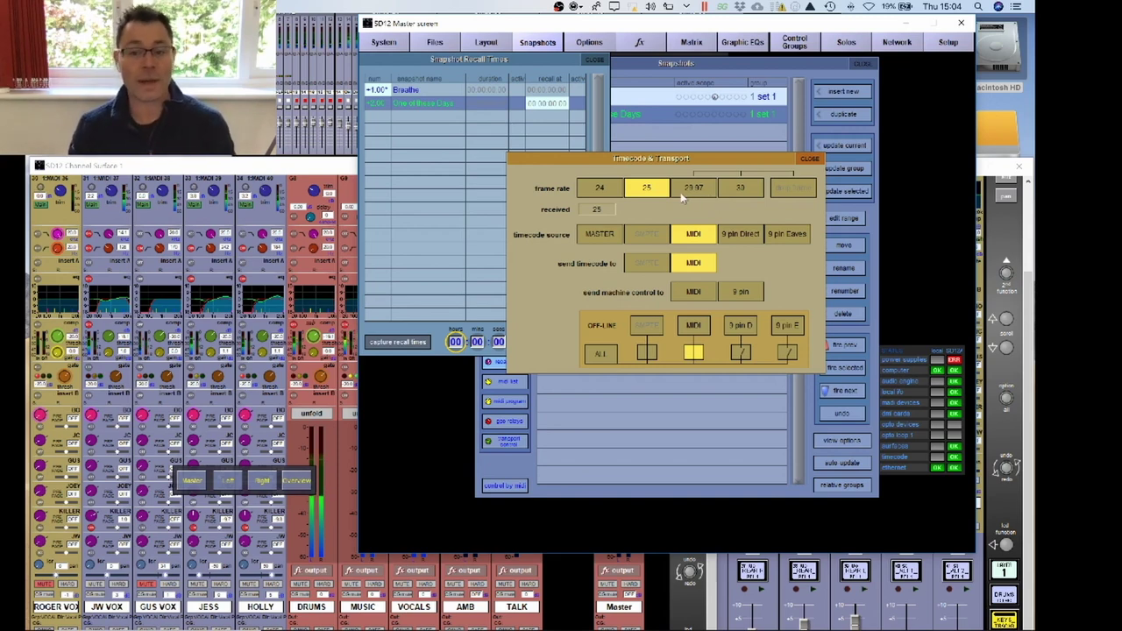
click(746, 193)
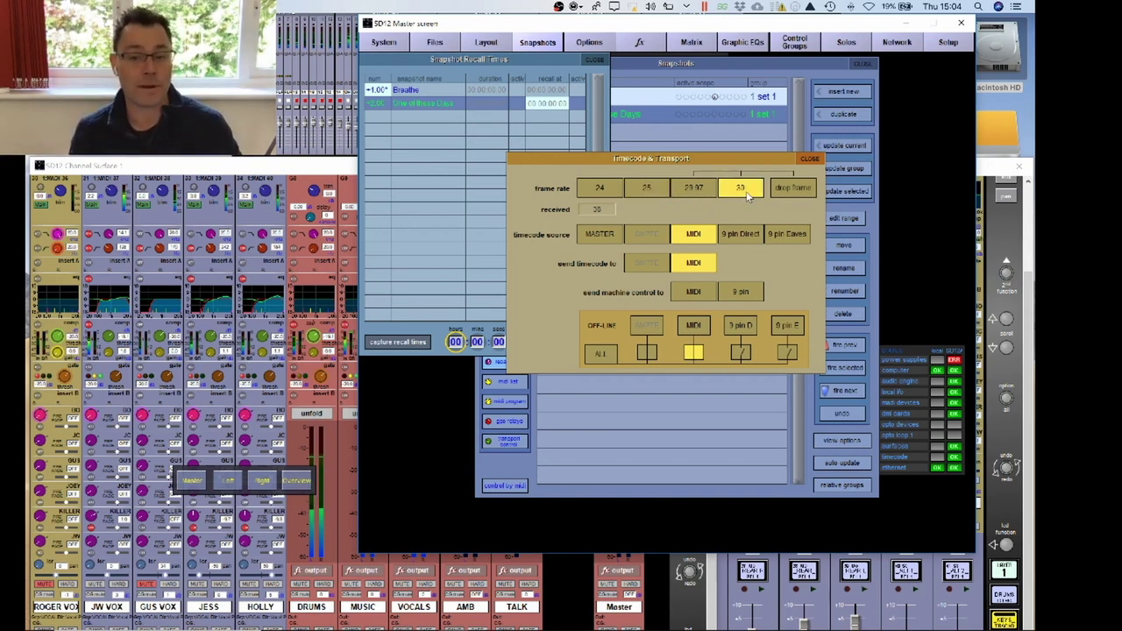
click(639, 189)
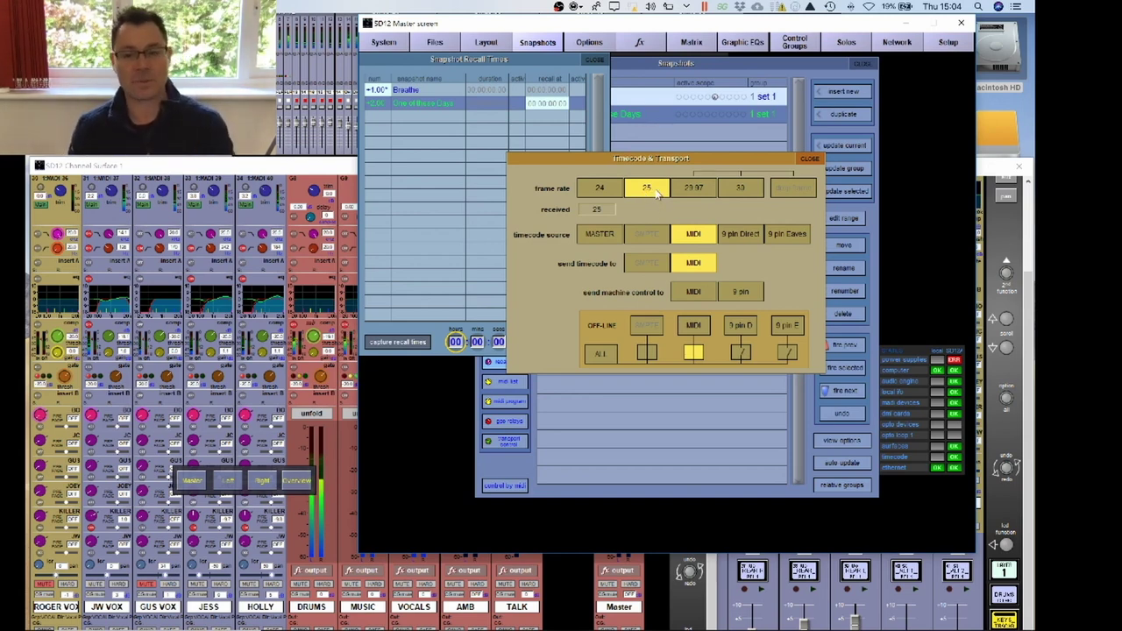
- Close the recall times list and give the Input Channels fader a 1-second cross-fade
drag(722, 160, 808, 112)
click(593, 60)
click(516, 344)
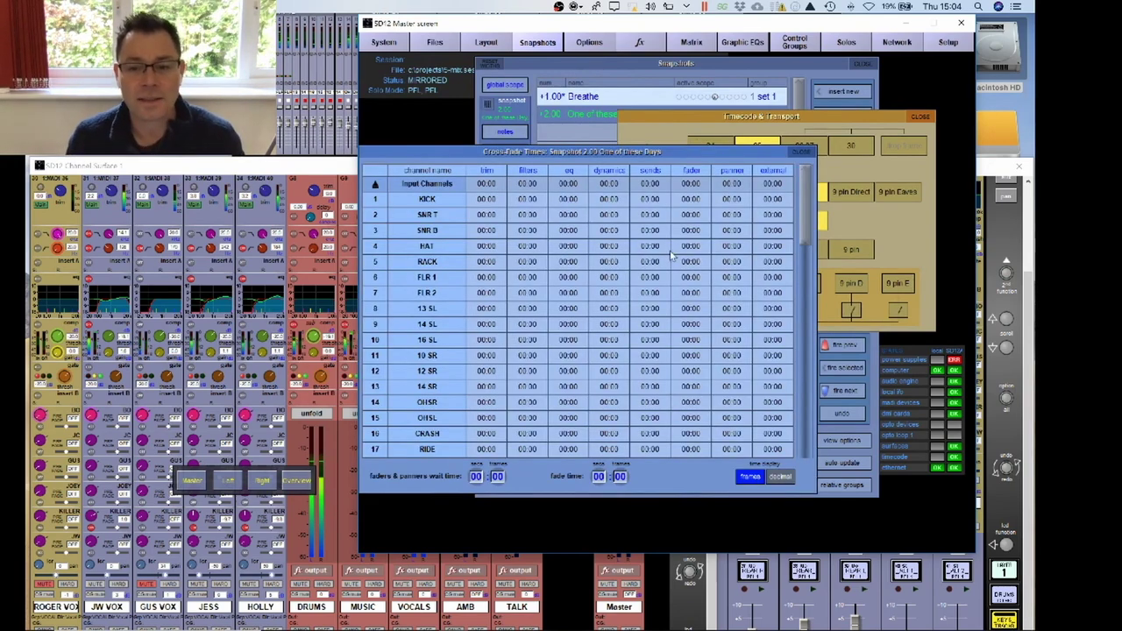
click(731, 183)
click(691, 184)
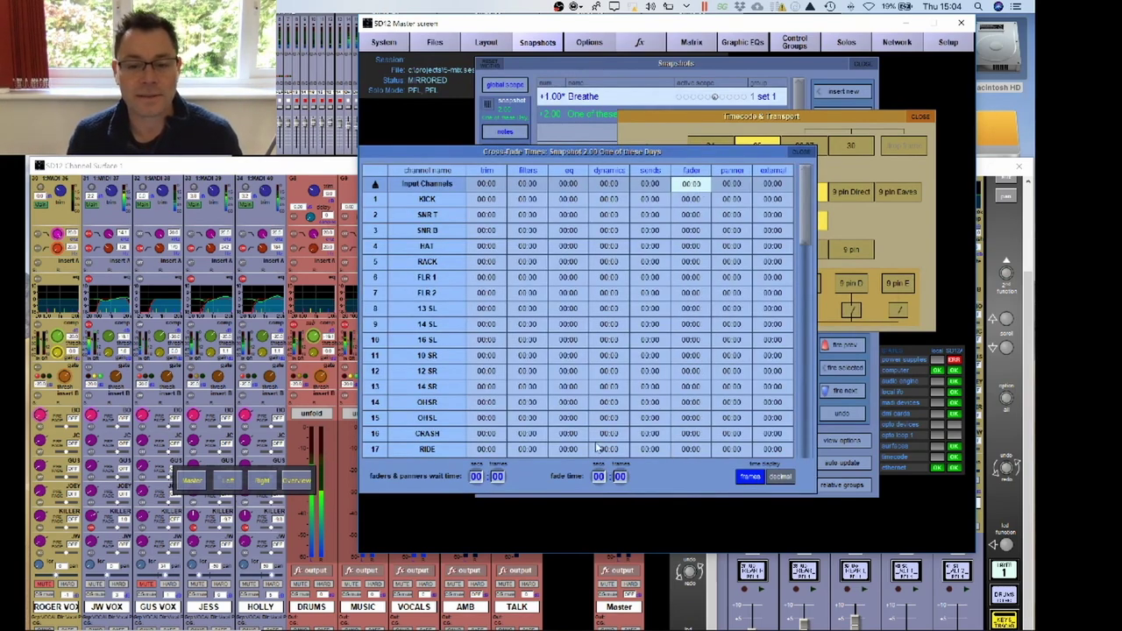
click(598, 476)
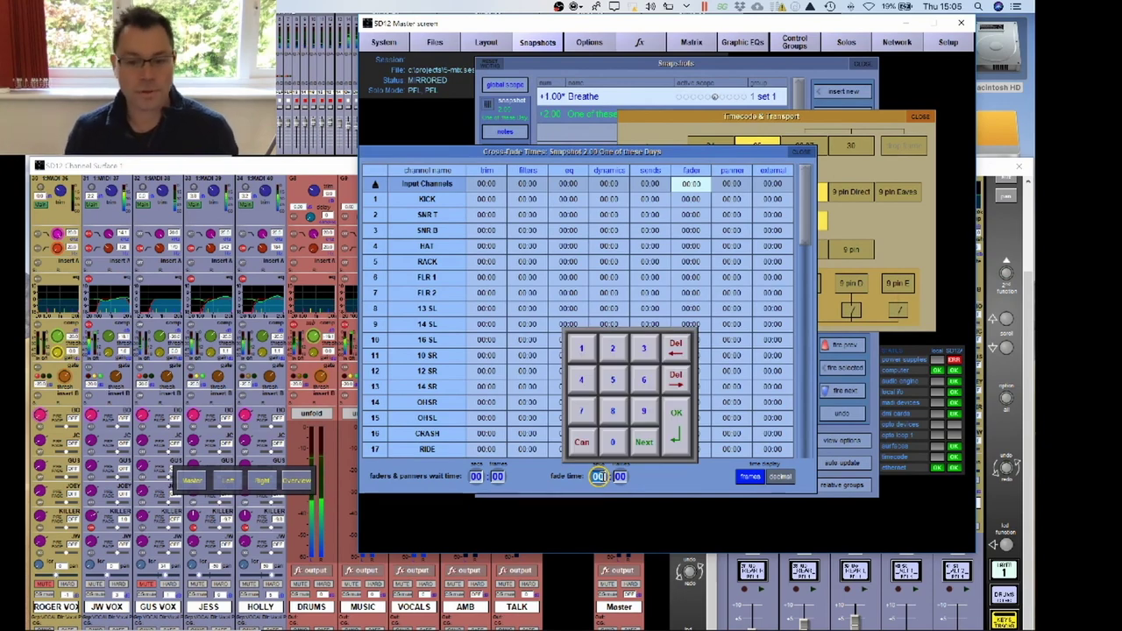
click(582, 348)
click(674, 443)
click(675, 440)
- Set the KICK channel's fader cross-fade time to 01:00
click(692, 200)
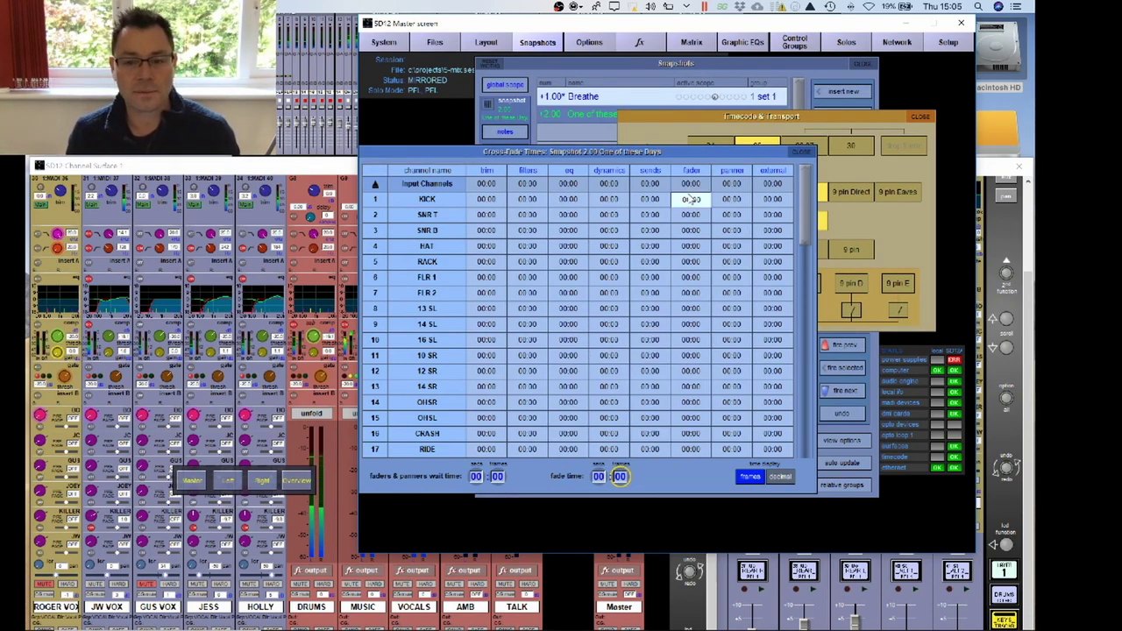
click(598, 476)
click(588, 352)
click(676, 429)
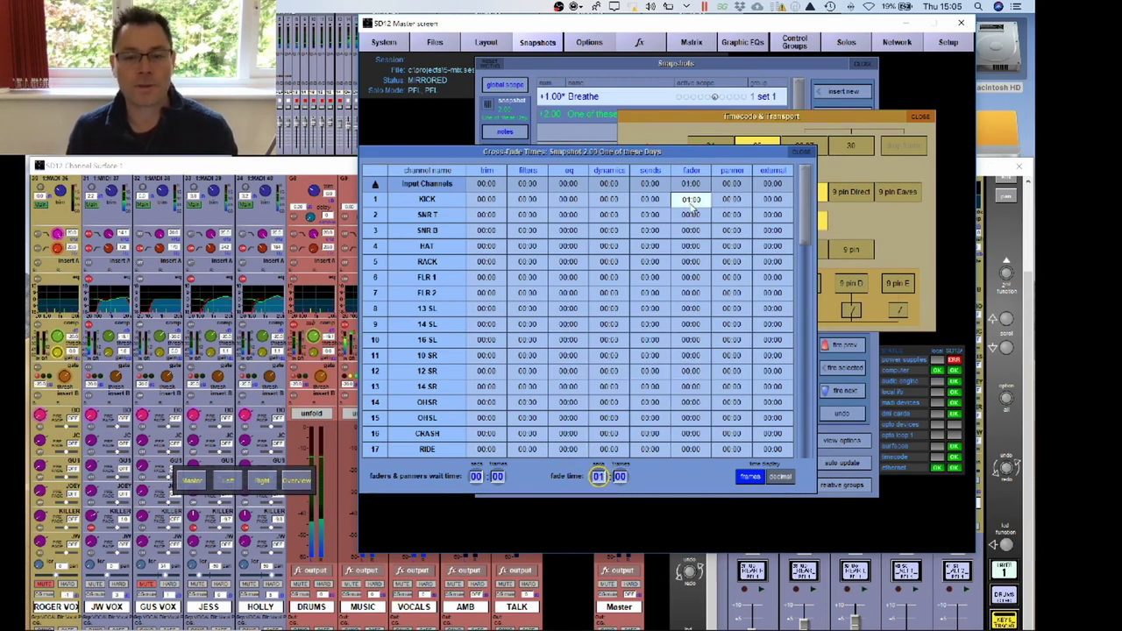
scroll(716, 296, down, 15)
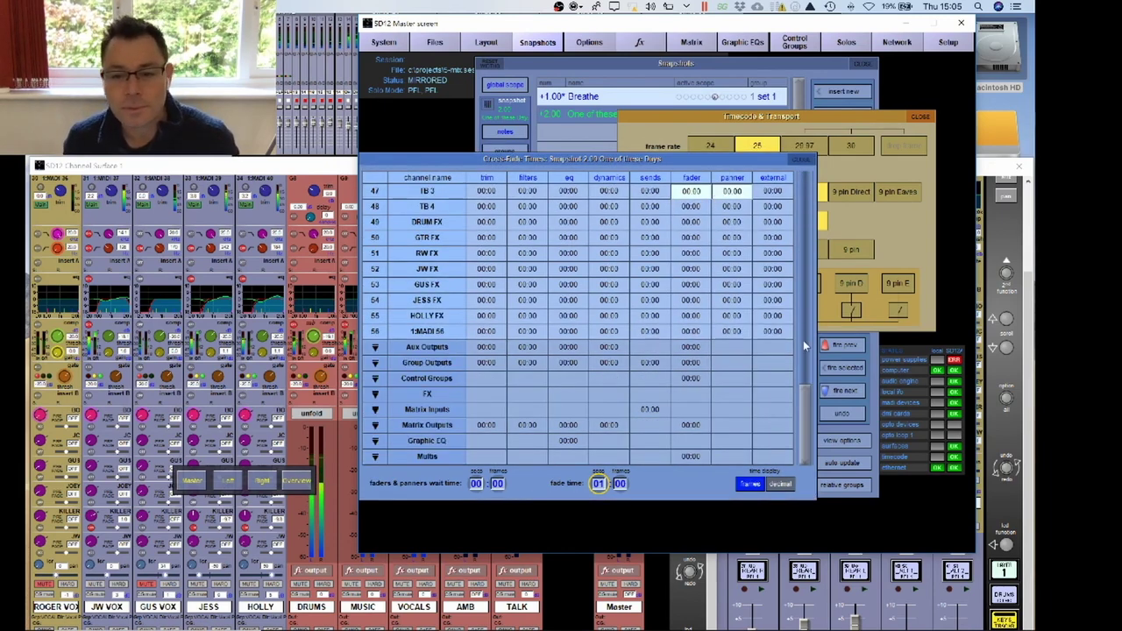
drag(806, 408, 805, 211)
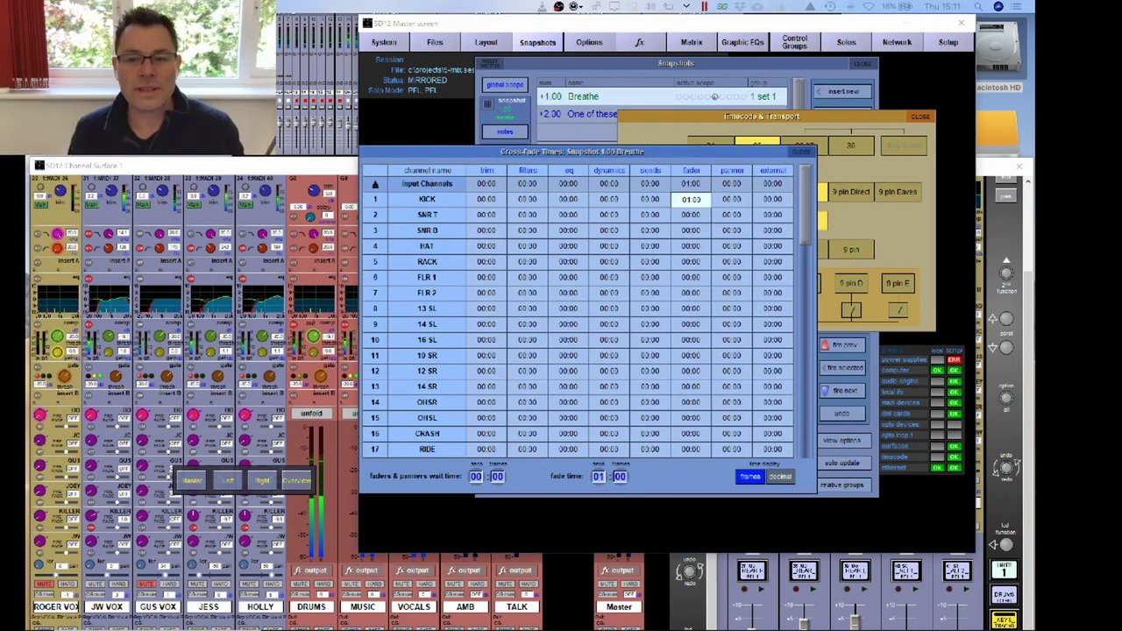
click(759, 141)
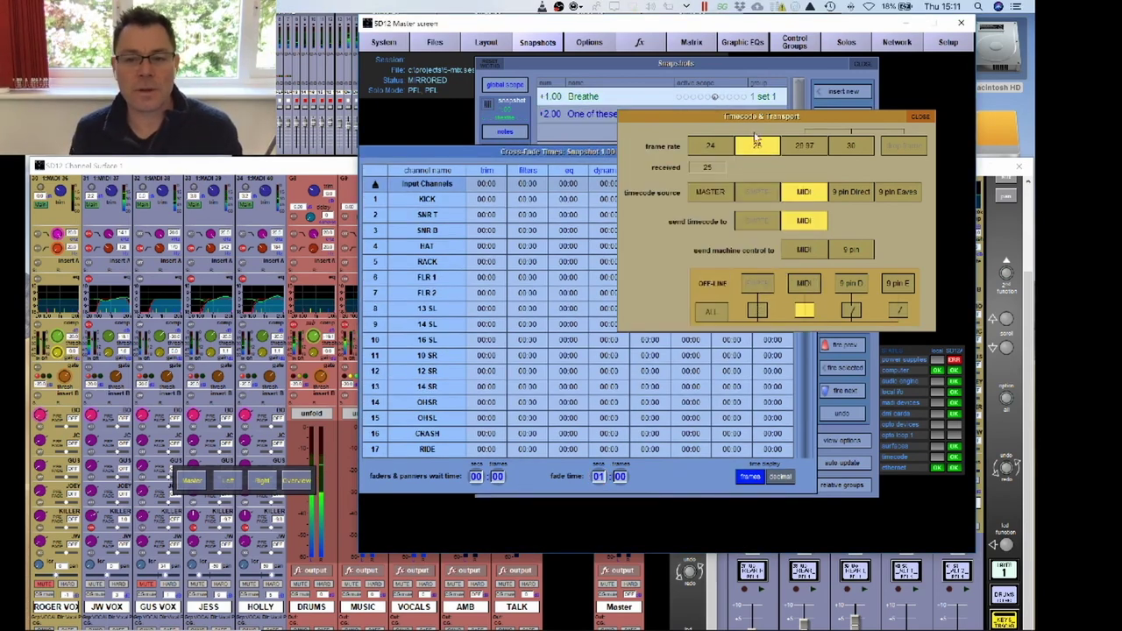
click(858, 148)
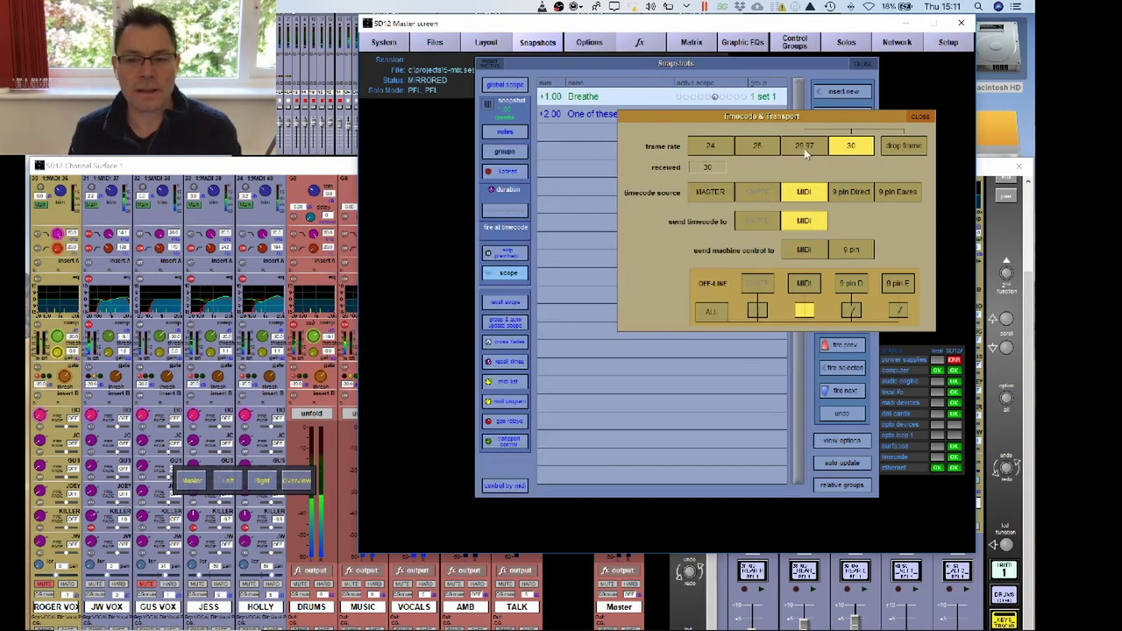
click(504, 343)
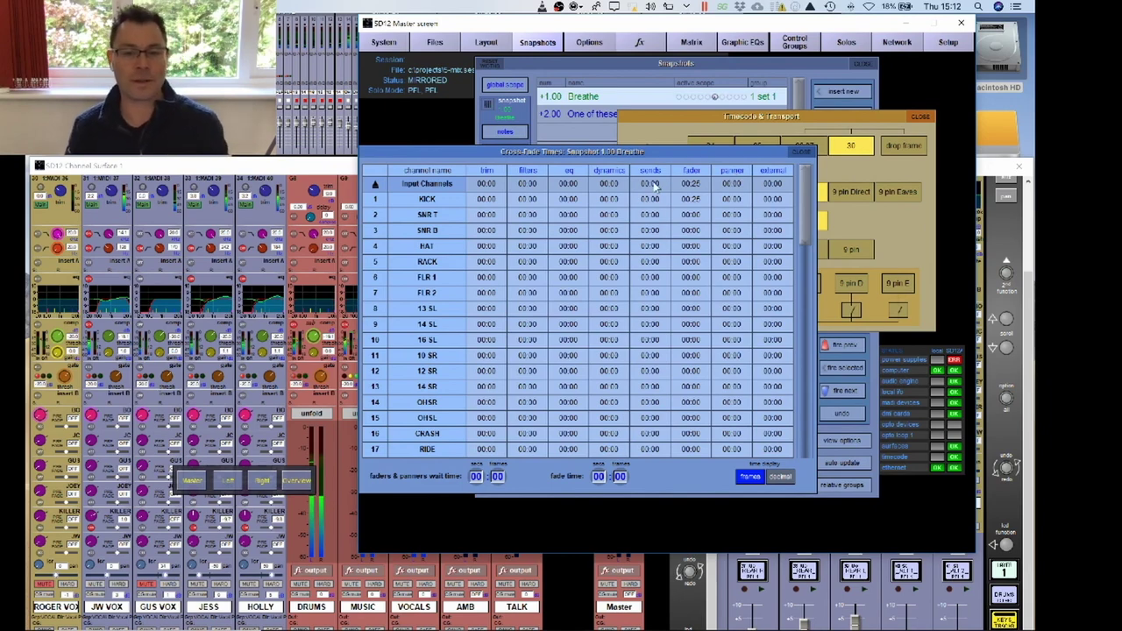
click(798, 154)
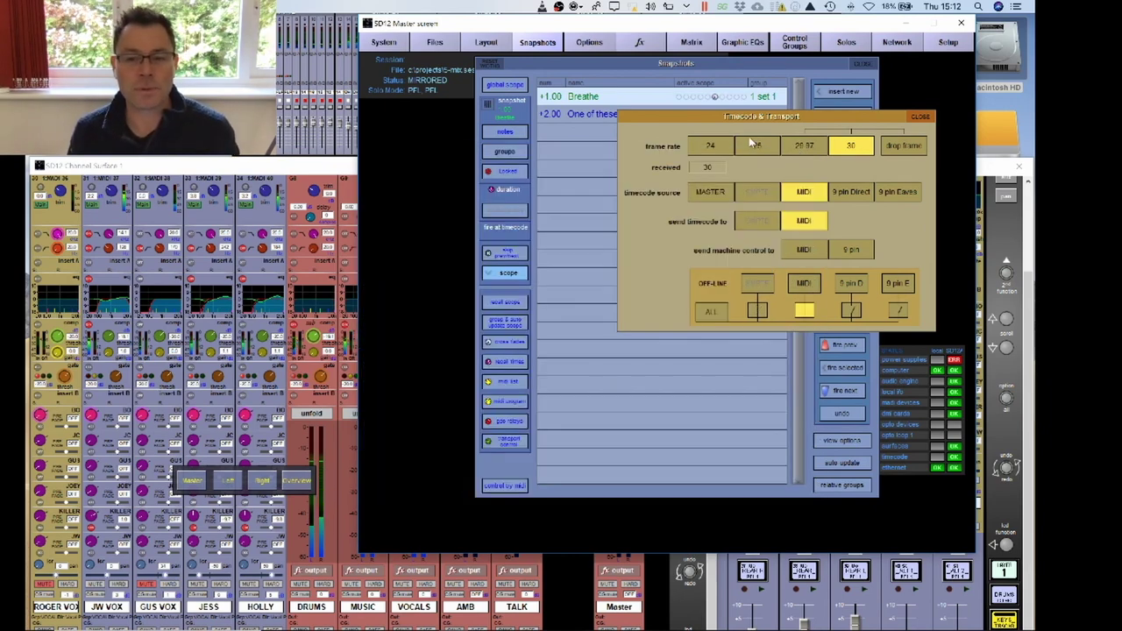
click(757, 145)
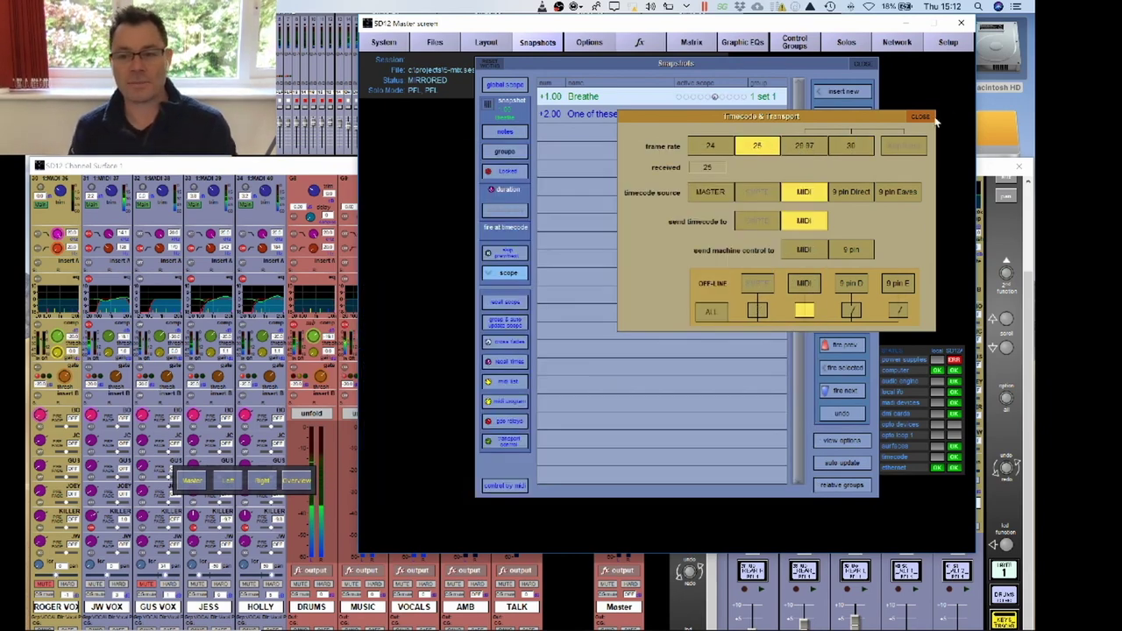
click(496, 343)
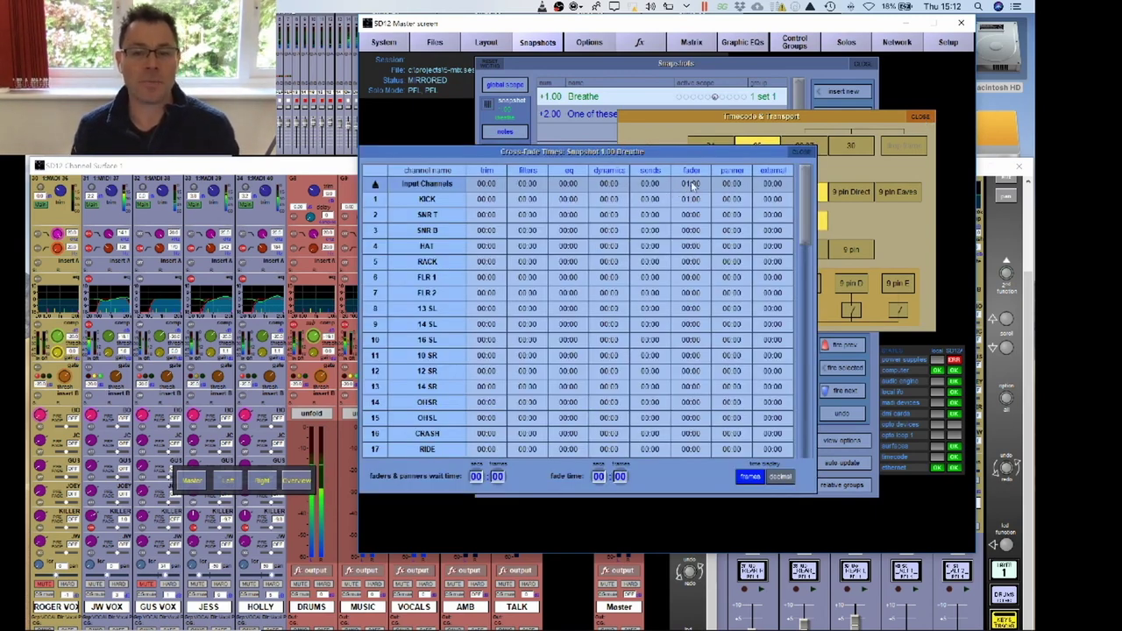
- Close the Cross-Fade Times table to reveal Timecode & Transport settings (frame rate 25, MIDI source)
click(798, 152)
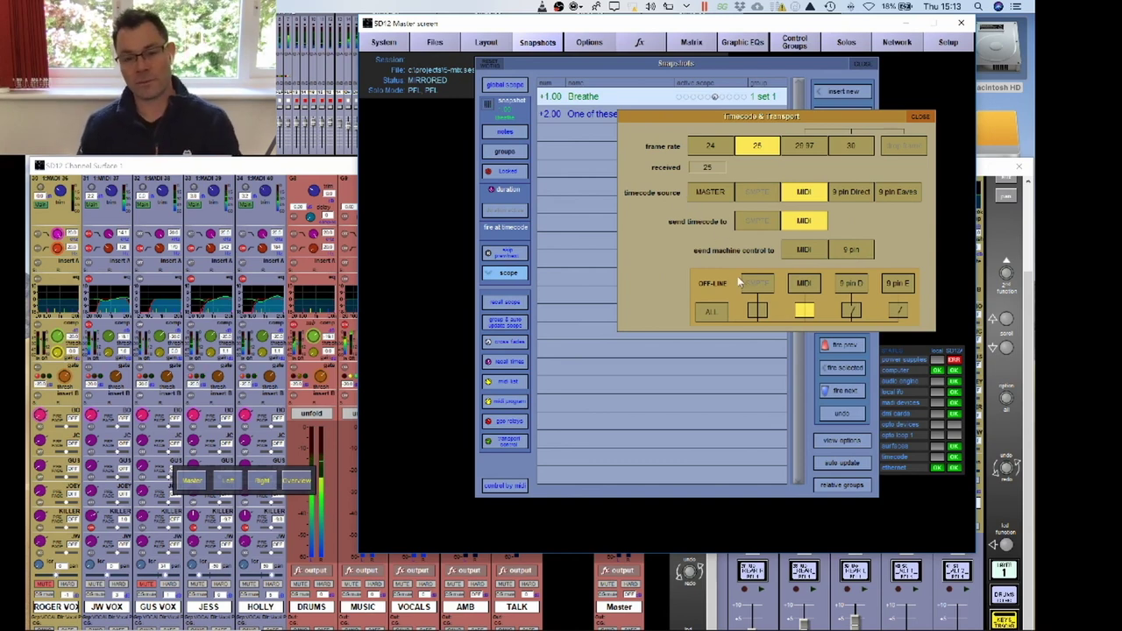
- Close the Timecode & Transport settings and recall the One of these Days snapshot
click(923, 116)
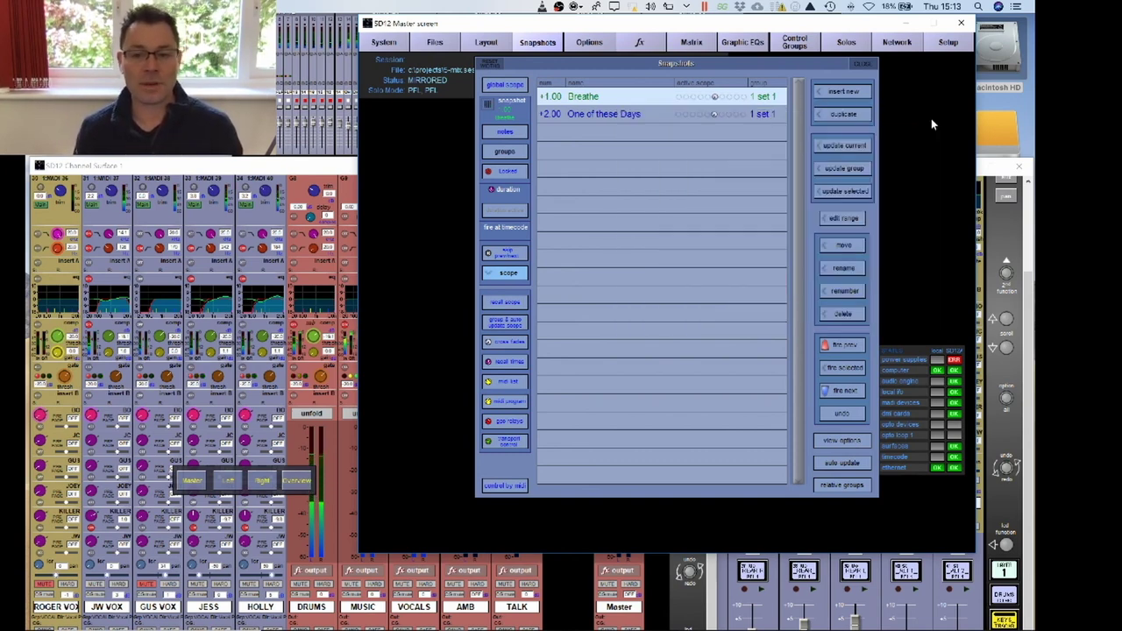
click(621, 114)
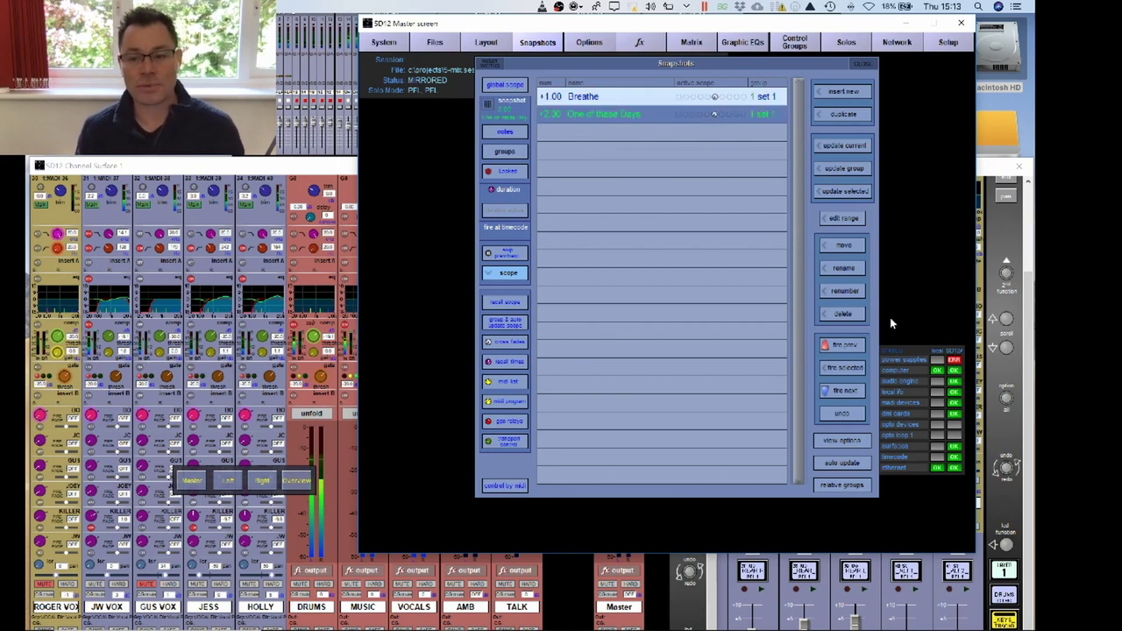
click(845, 391)
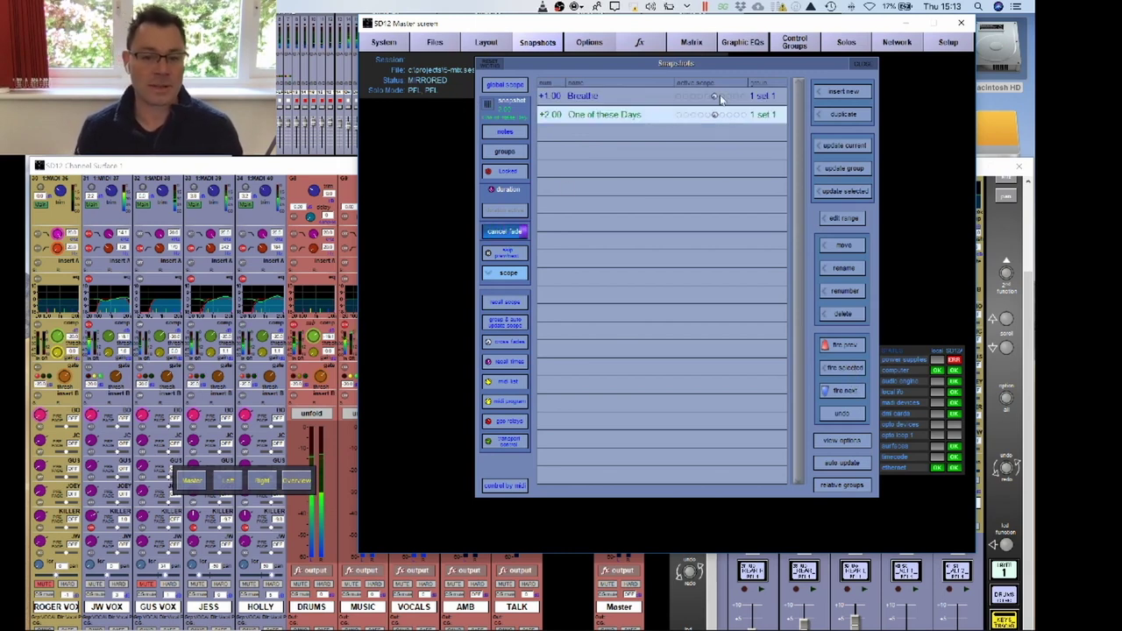
- Edit One of these Days' recall-at time, close the recall times list and fire Breathe
click(507, 361)
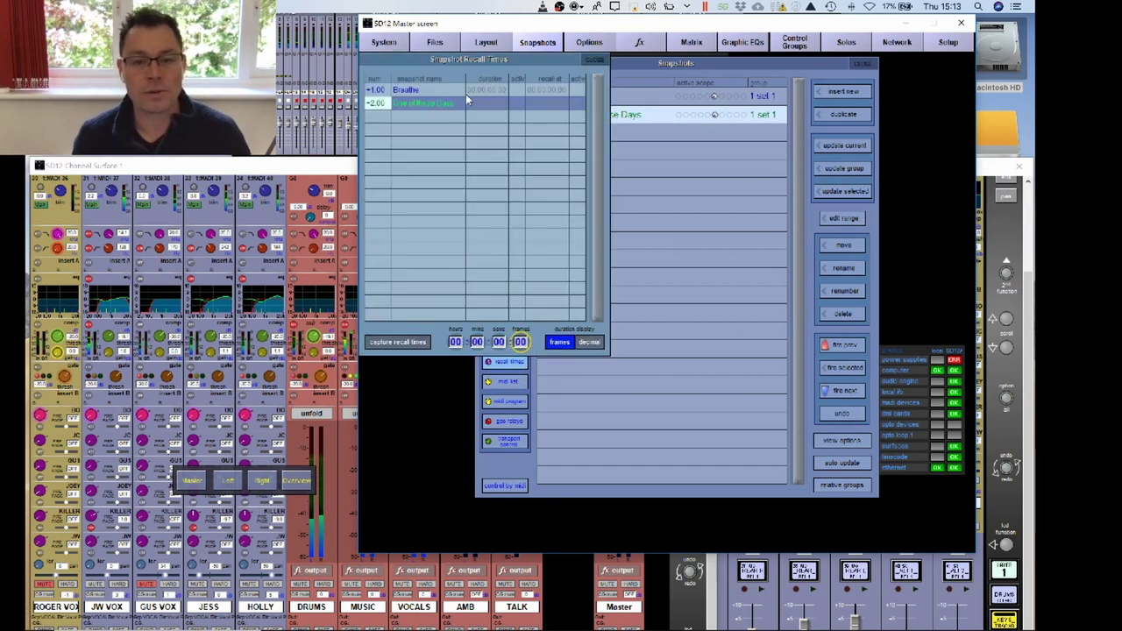
click(554, 105)
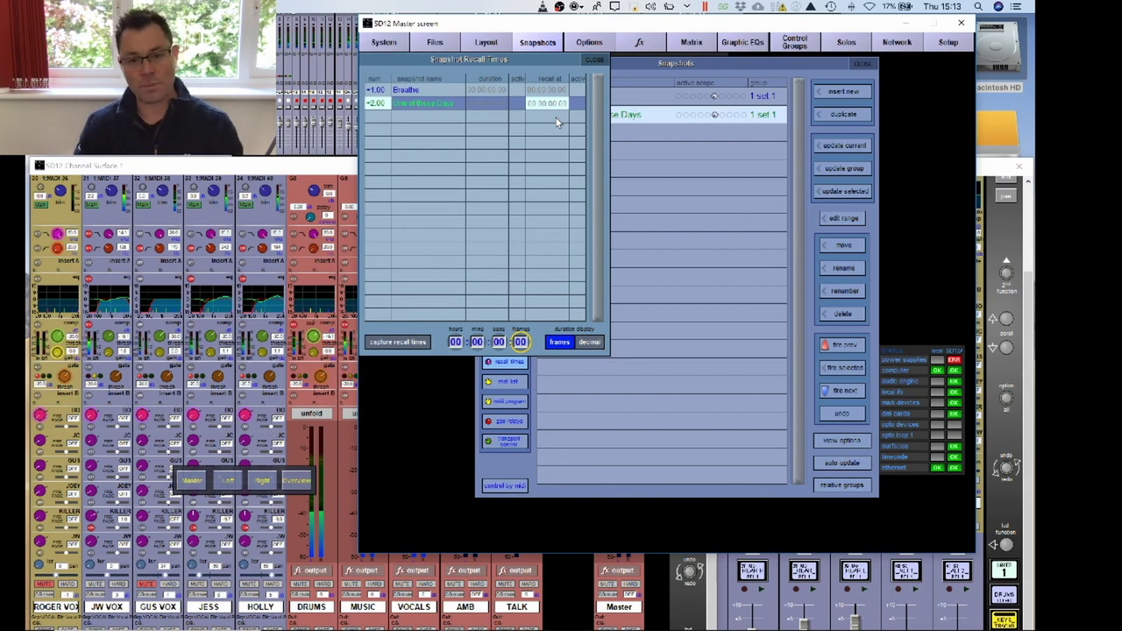
click(596, 59)
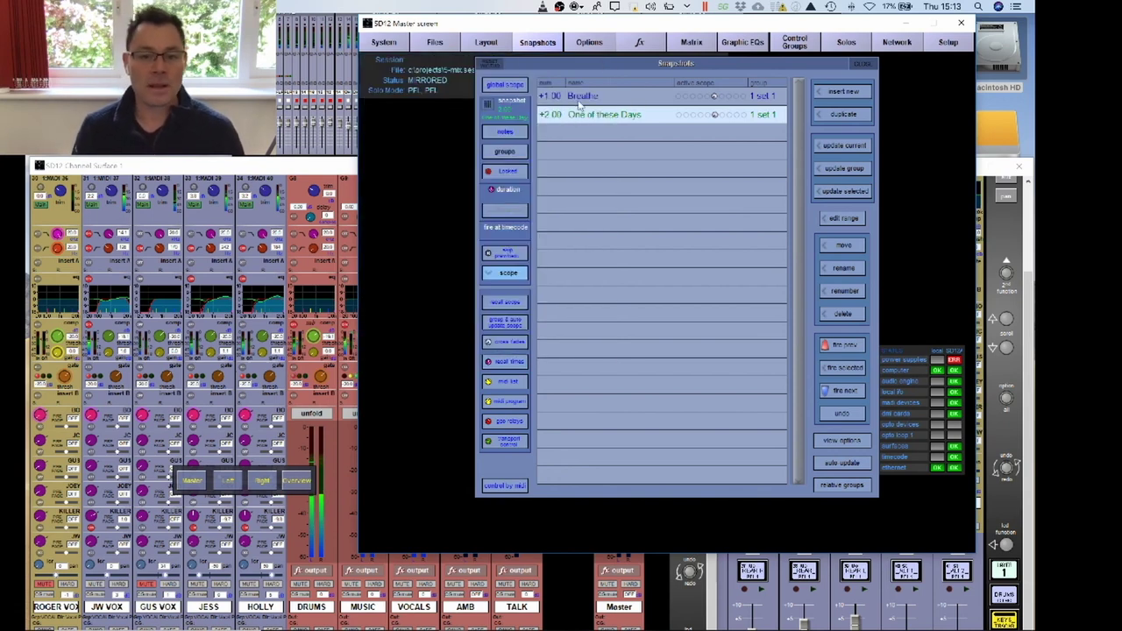
click(846, 368)
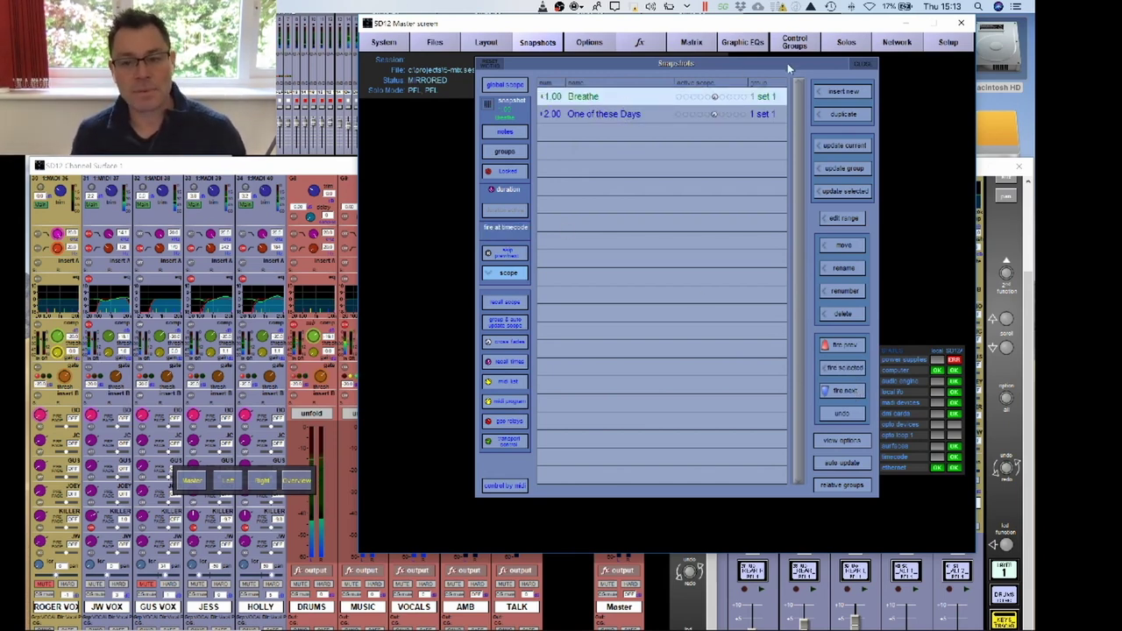
- Insert snapshot 1.50 after Breathe and name it 'Leslie up'
click(830, 94)
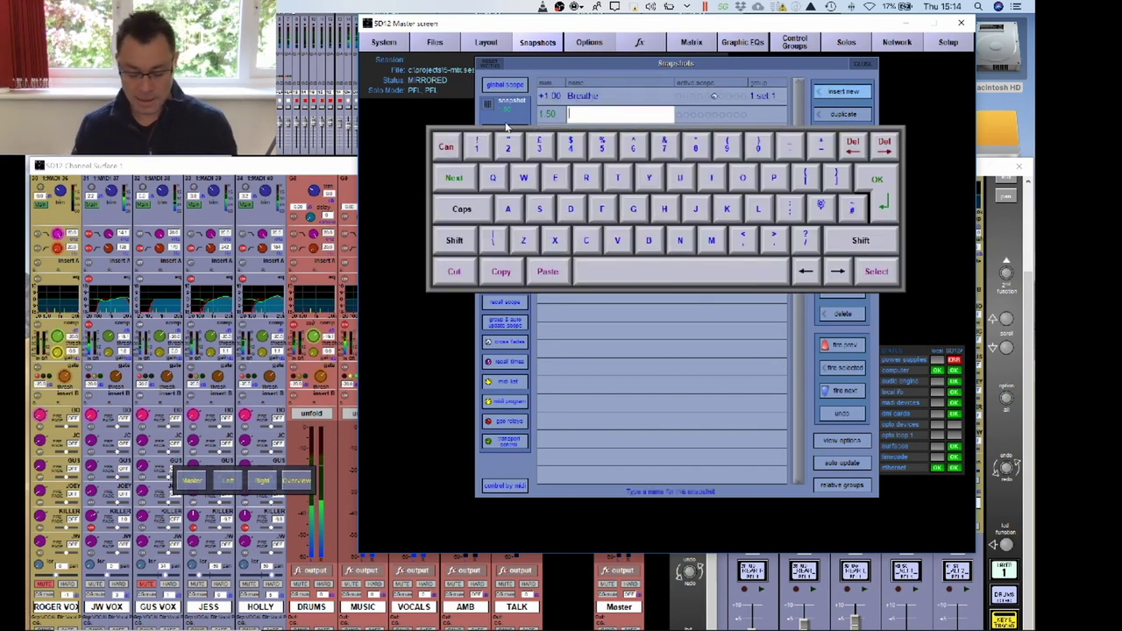
text(U)
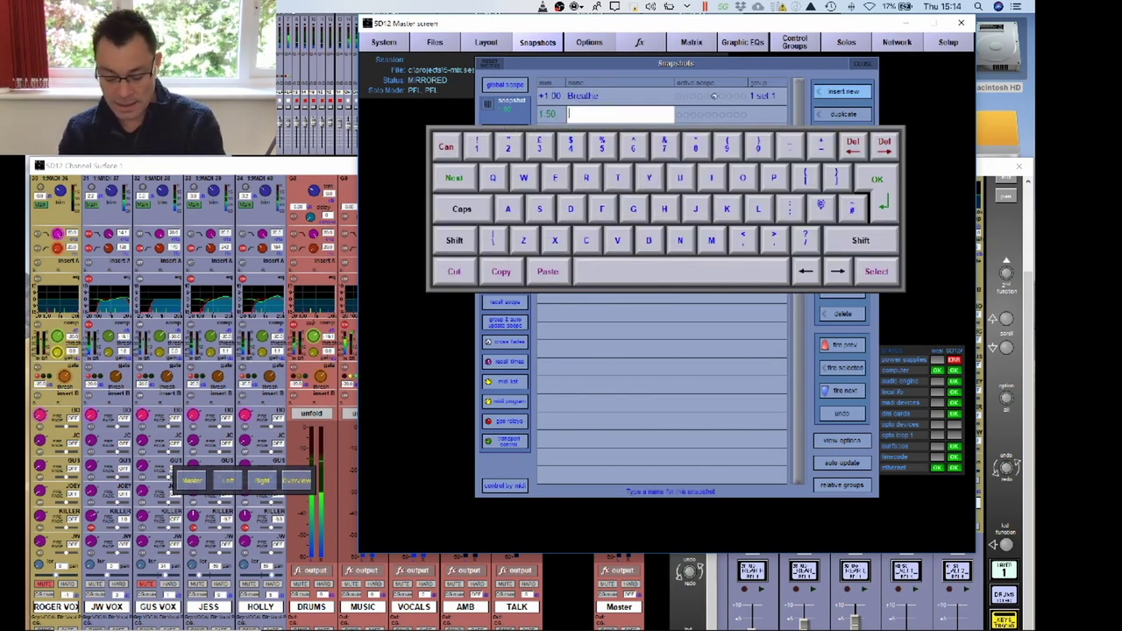
text(eslie u)
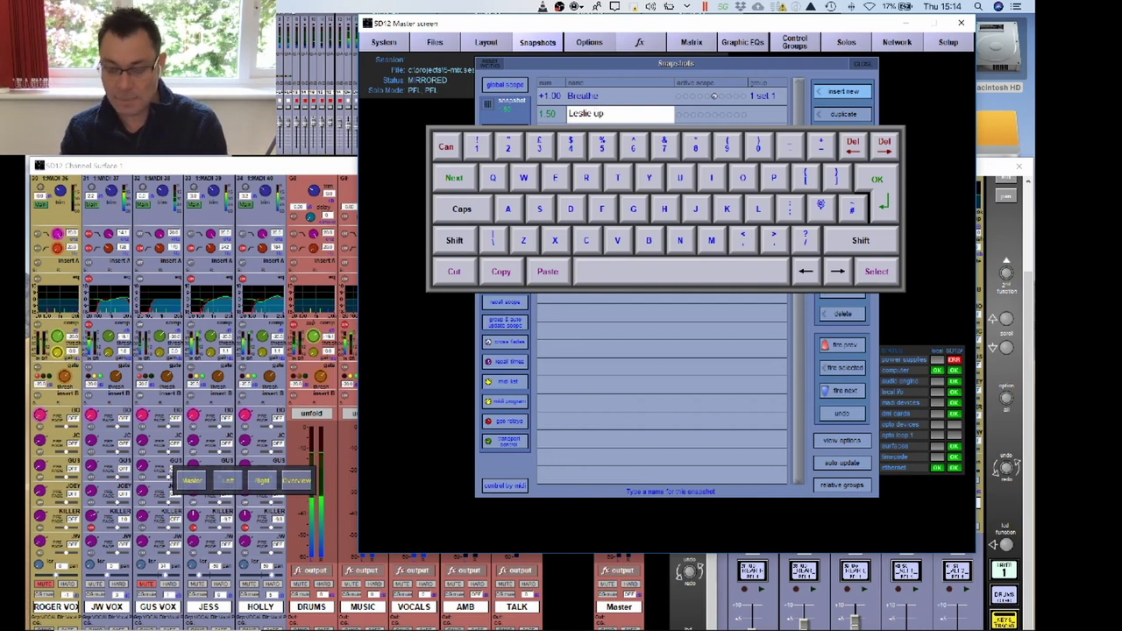
text(p)
key(Return)
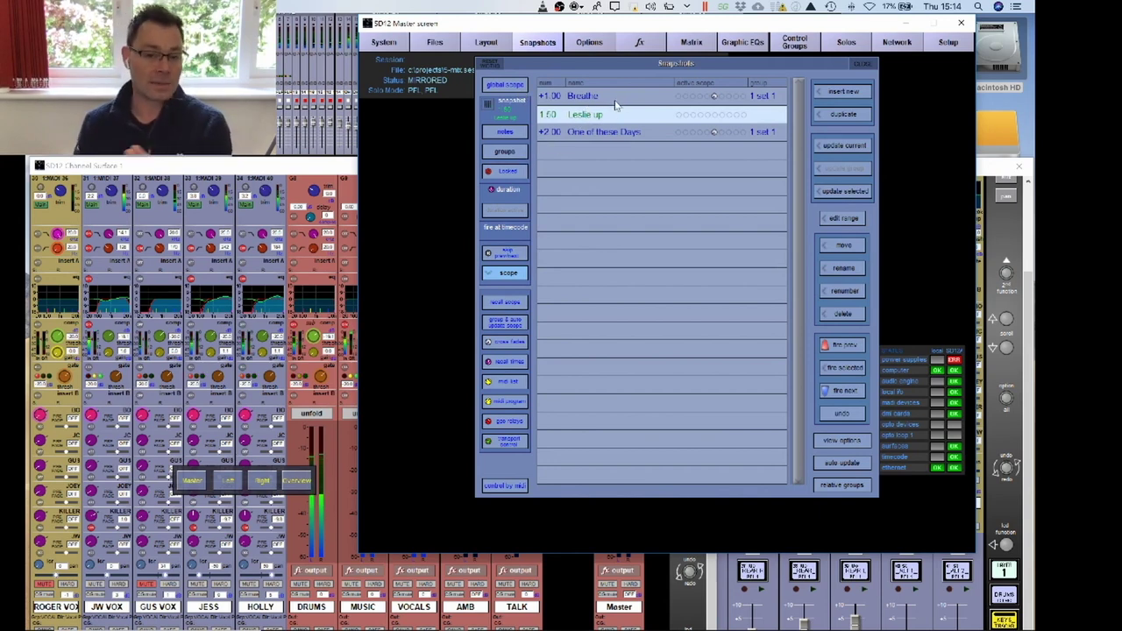
- Open Leslie up's local scope and clear every Input Channels column plus Multis mute and fader
click(517, 275)
click(518, 275)
click(509, 302)
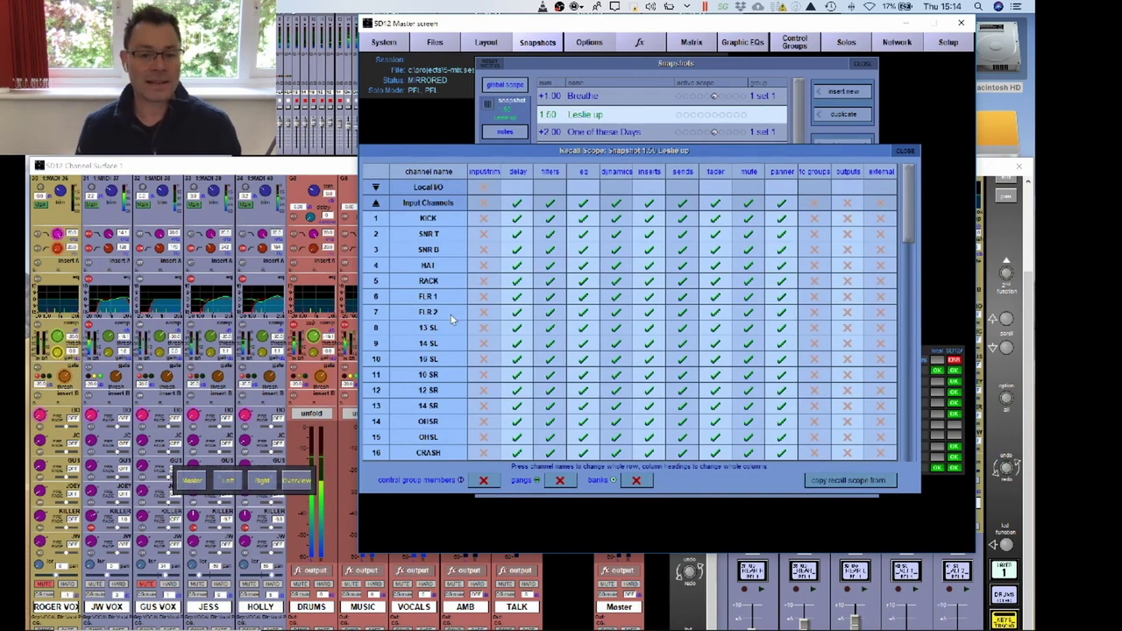
click(376, 202)
click(518, 204)
click(550, 204)
click(583, 203)
click(617, 203)
click(649, 203)
click(682, 204)
click(716, 203)
click(749, 203)
click(782, 203)
click(749, 328)
click(715, 328)
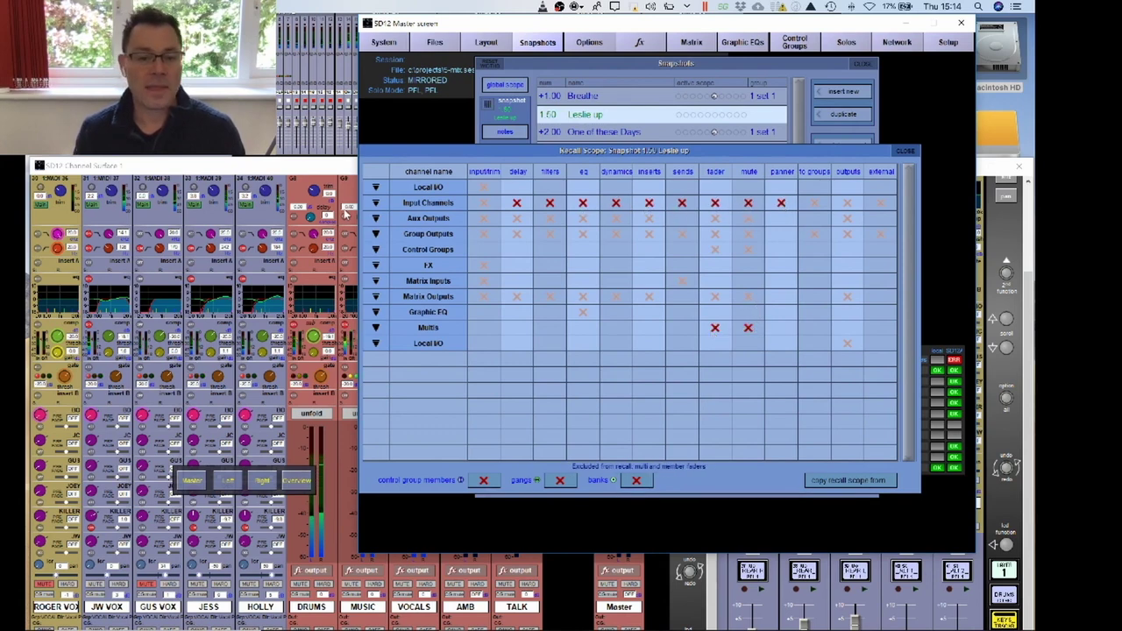
- Let LES LO and LES HI recall sends, plus LES LO's fader, then close the scope
click(376, 203)
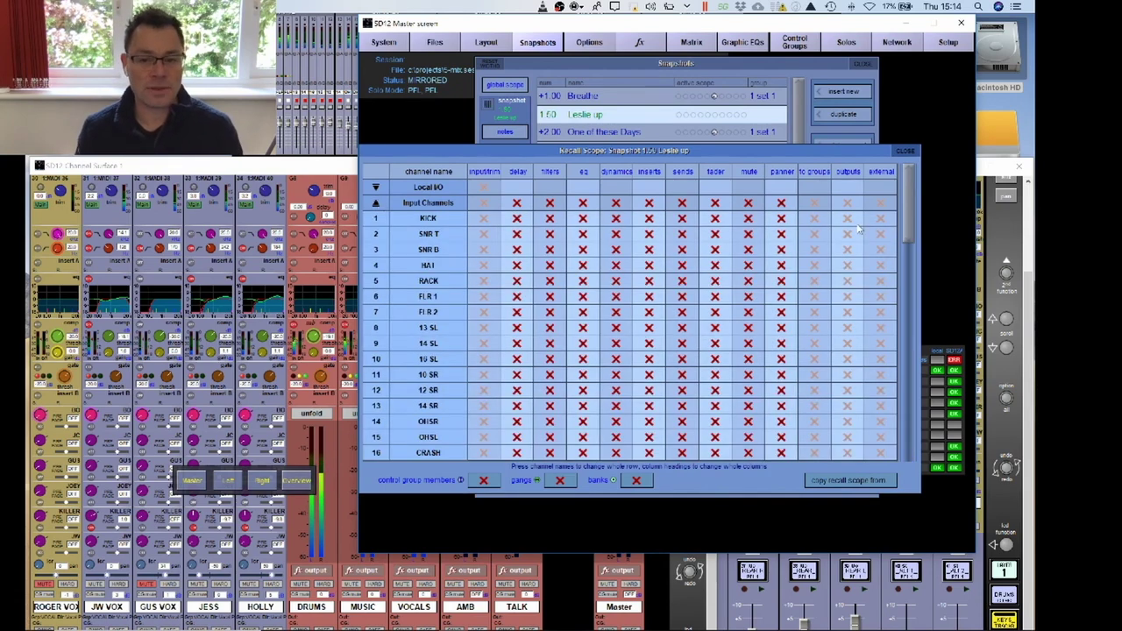
drag(909, 184, 909, 254)
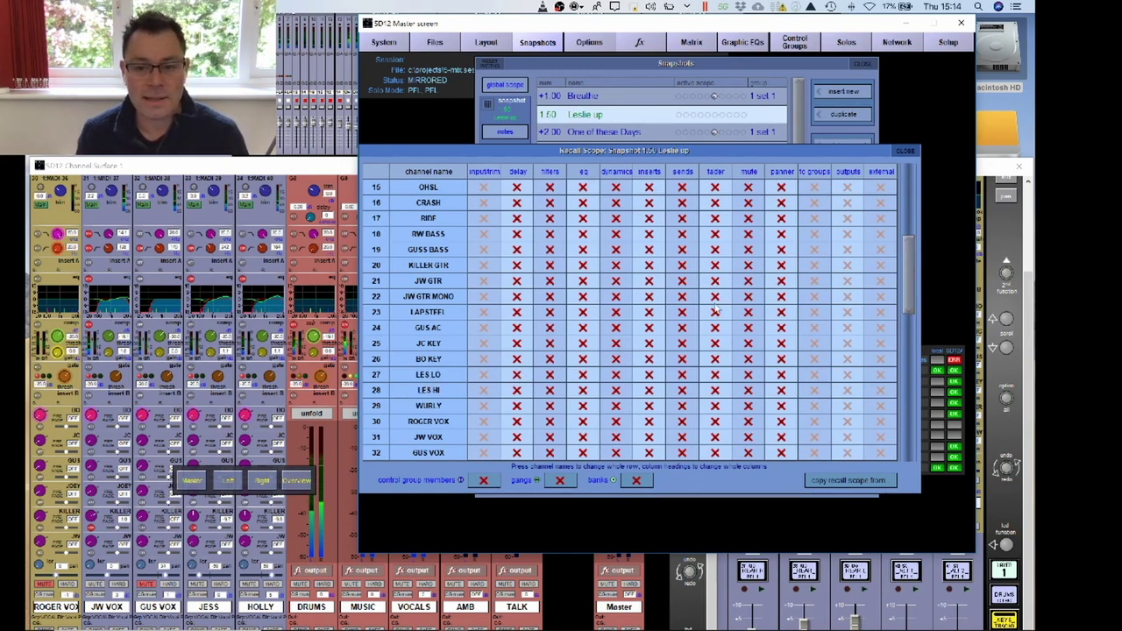
click(682, 374)
click(682, 390)
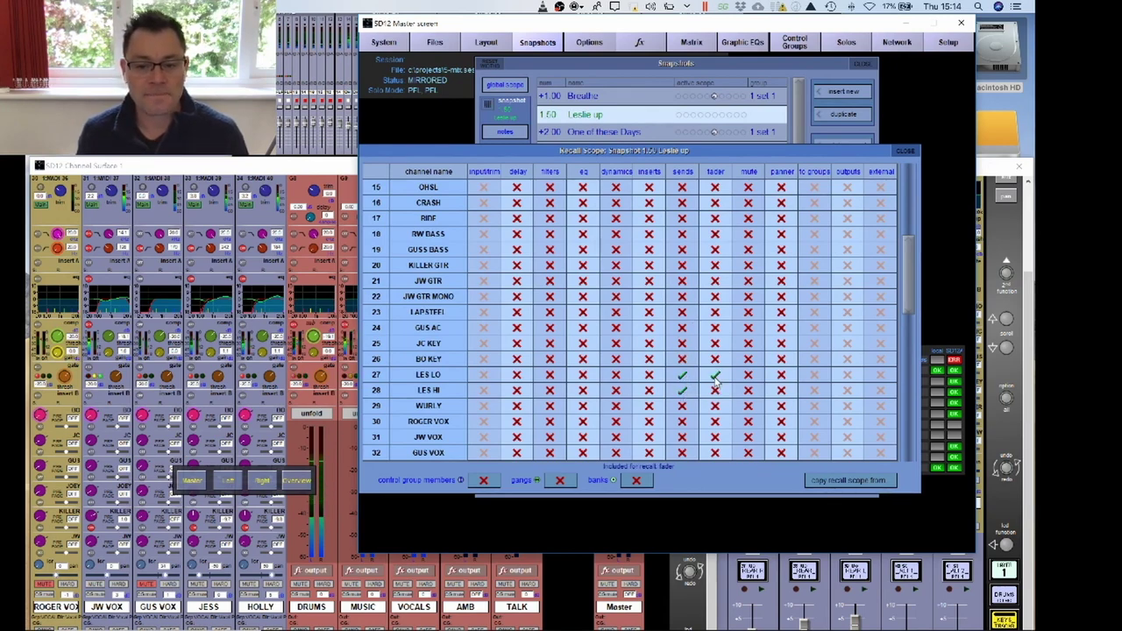
click(715, 390)
click(905, 151)
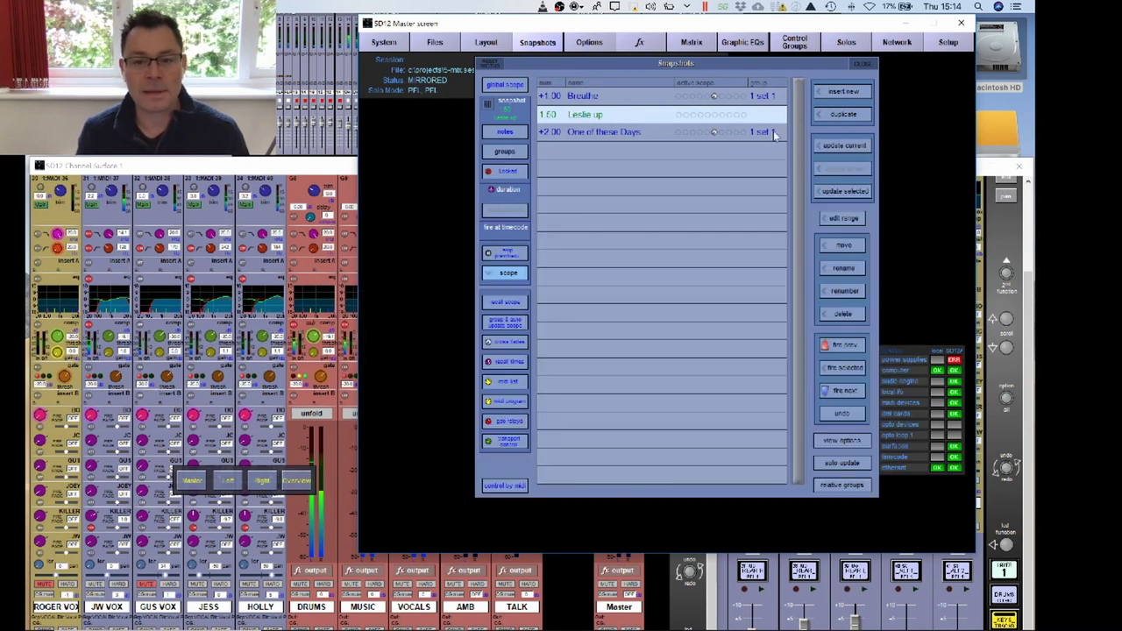
- Fire Breathe, then step forward to Leslie up and back again to test the fades
double_click(594, 97)
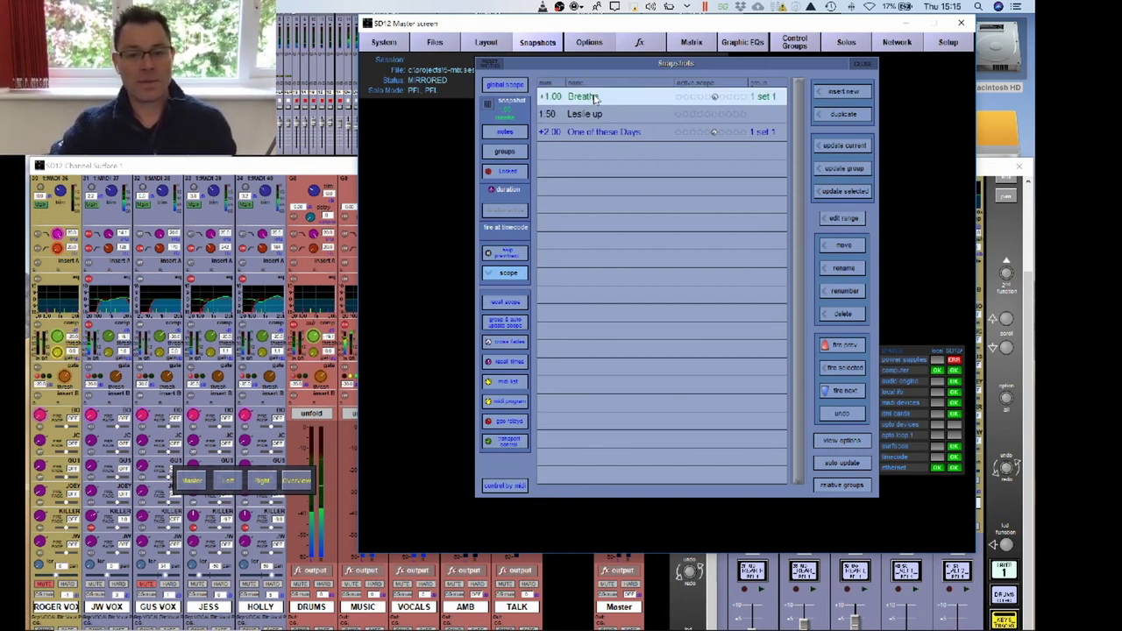
key(Down)
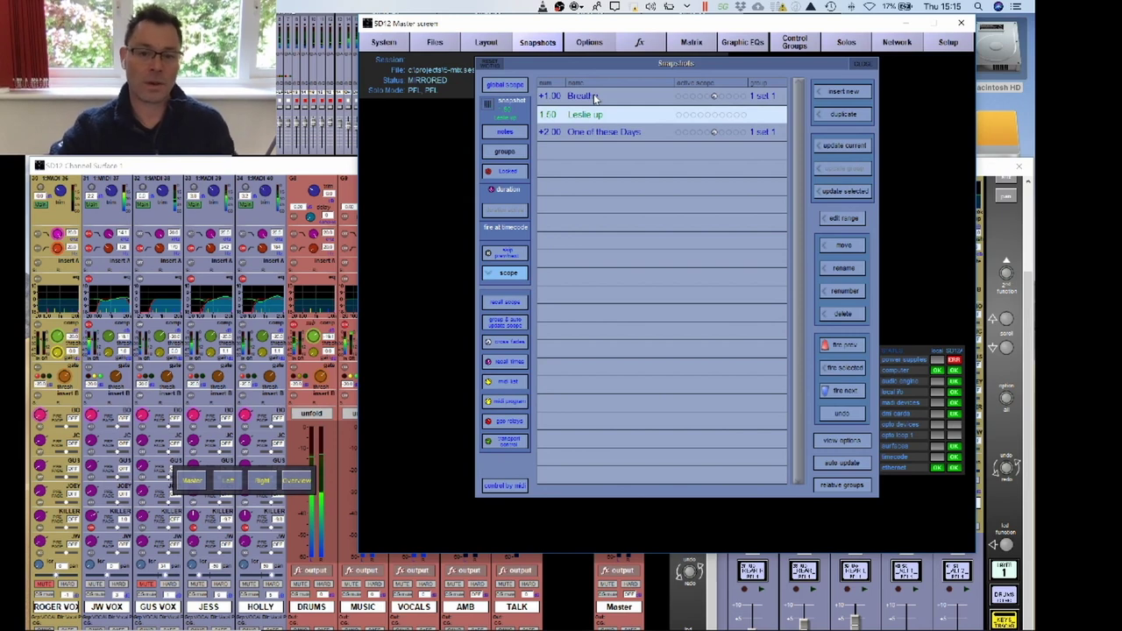
key(Up)
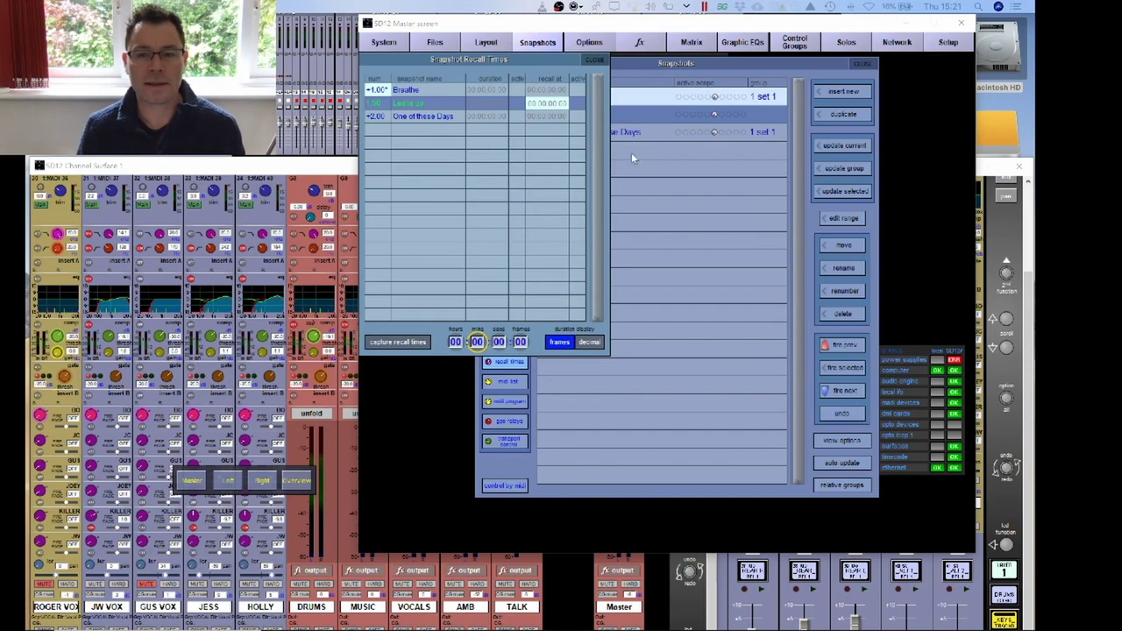
- In REAPER, play the multitrack from bar 82.1 and pause at 3:57.845 where the Leslie change falls
key(ctrl+Up)
click(471, 48)
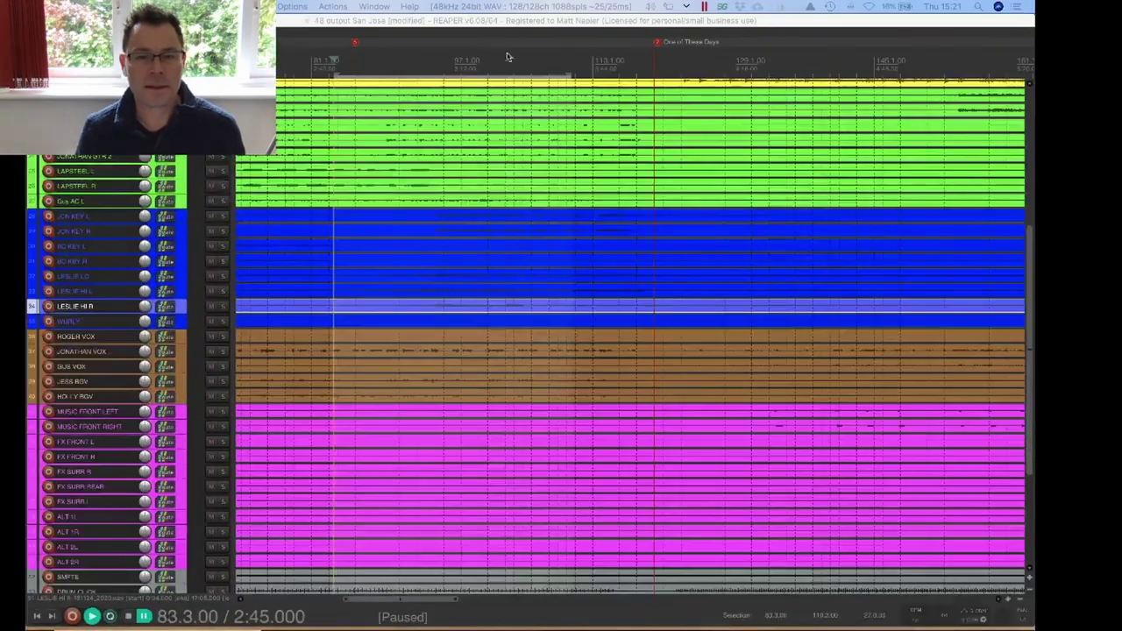
click(330, 74)
click(321, 70)
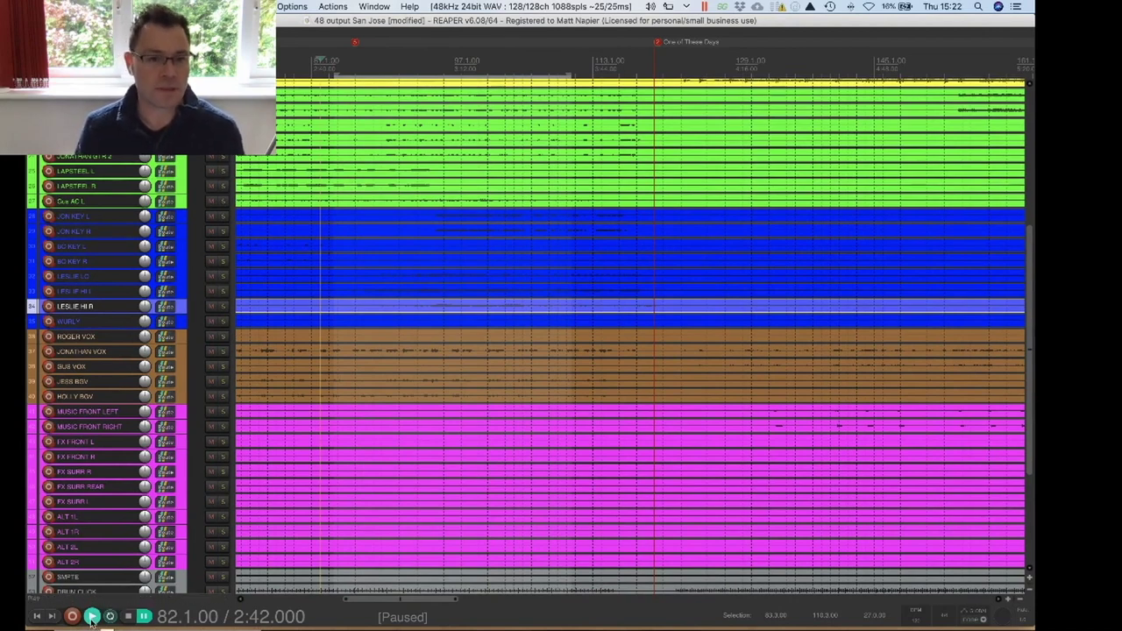
click(91, 618)
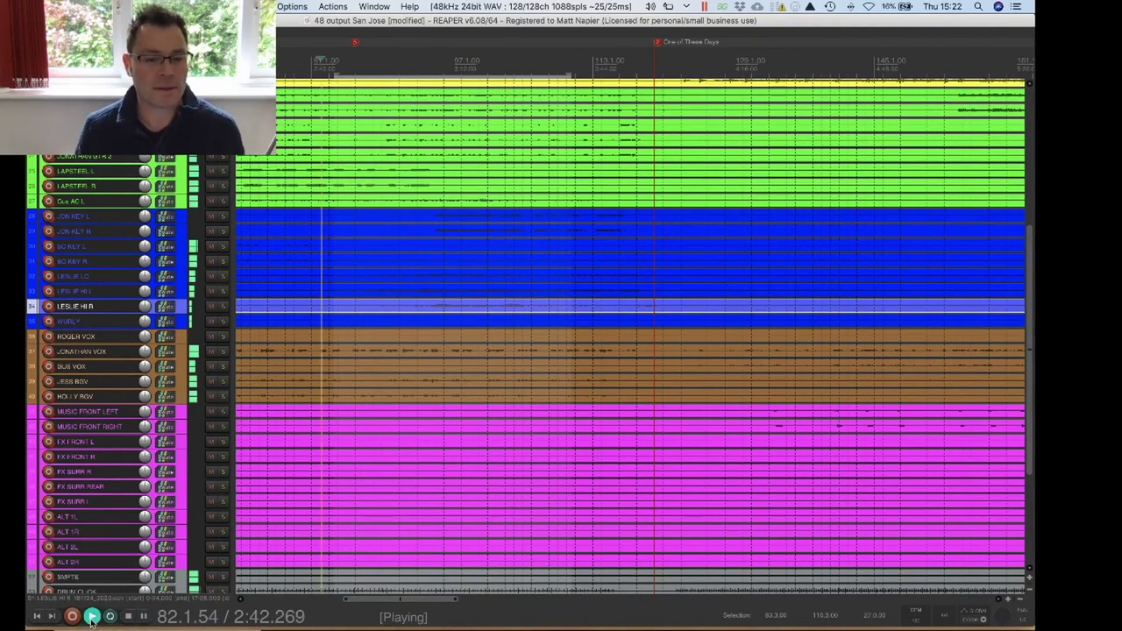
click(145, 618)
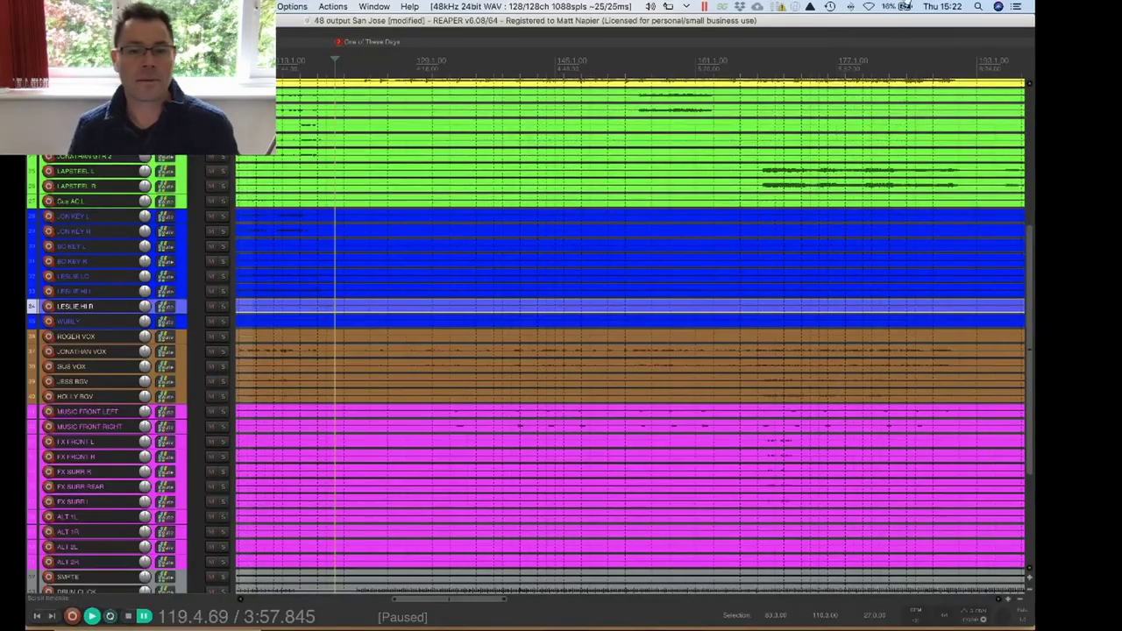
right_click(748, 132)
key(ctrl+Up)
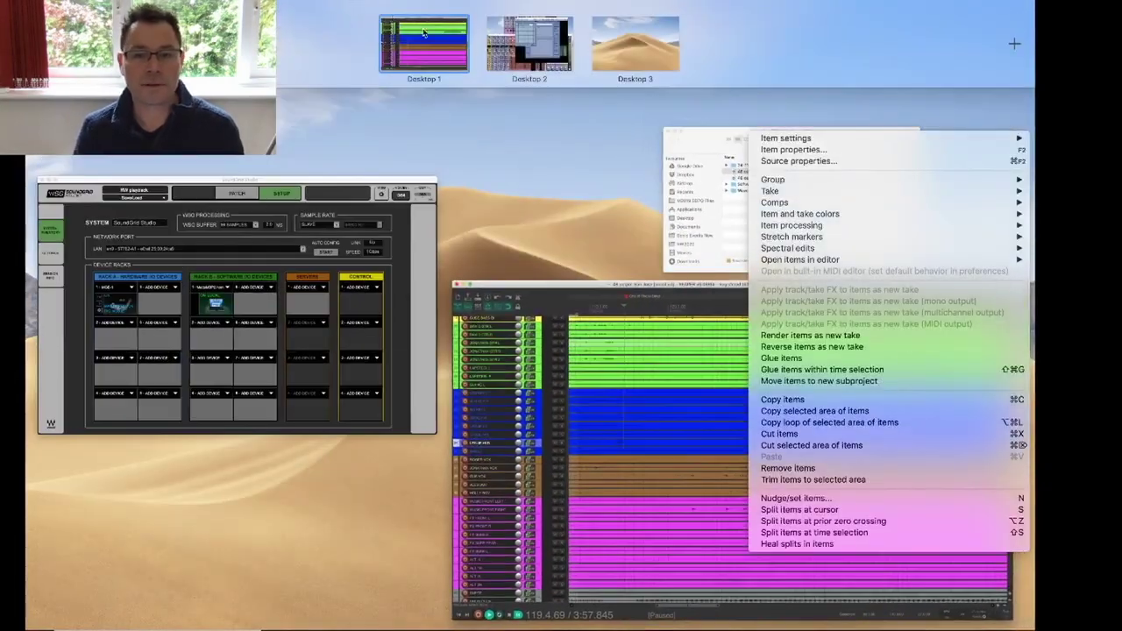
- Back on the console, give Leslie up an active recall-at time of 00:02:49:23 and close the list
click(529, 42)
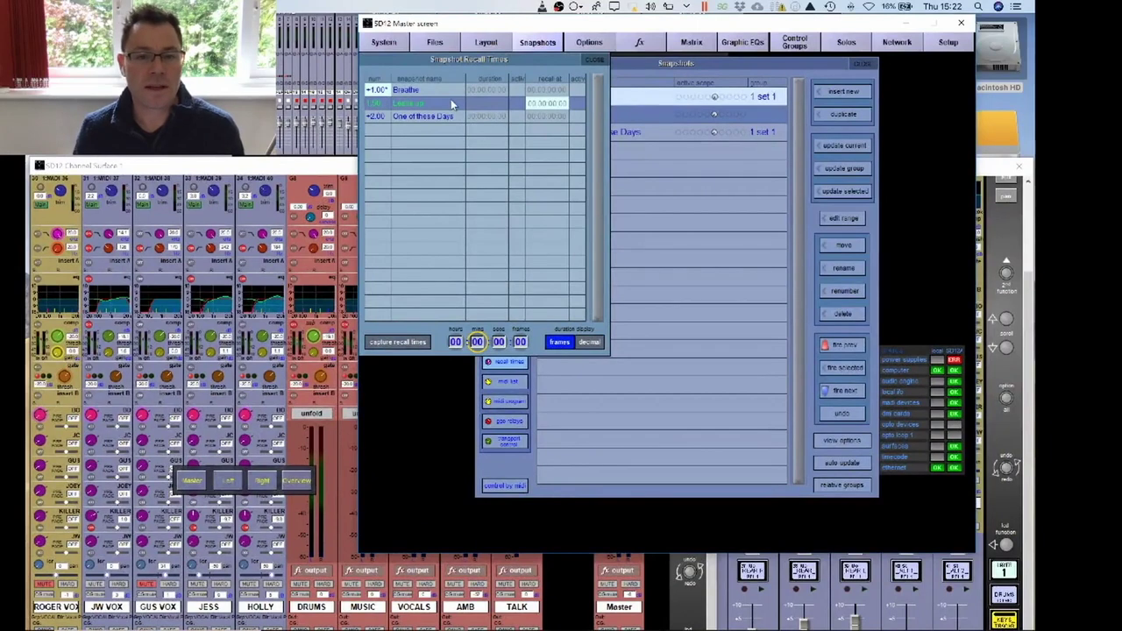
click(547, 104)
click(455, 341)
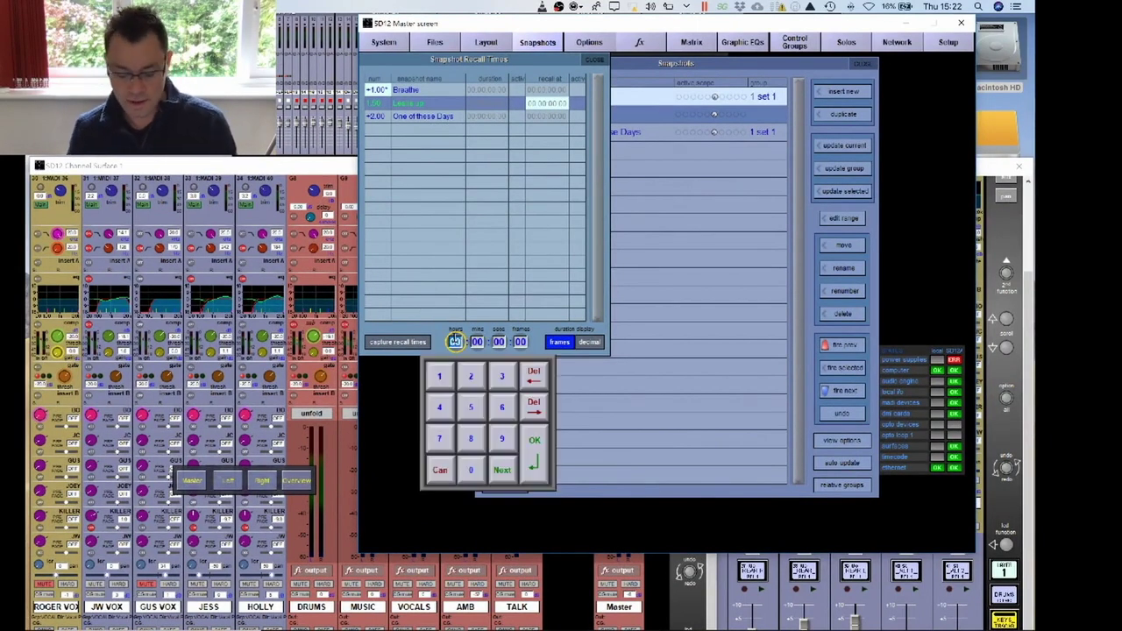
click(477, 341)
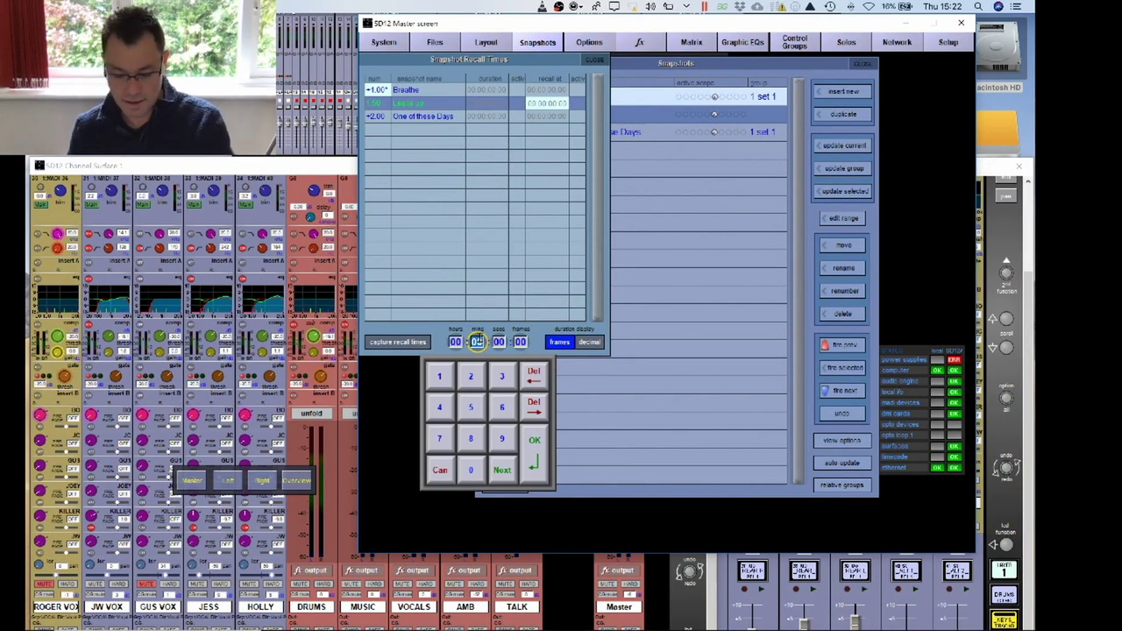
text(2)
click(498, 342)
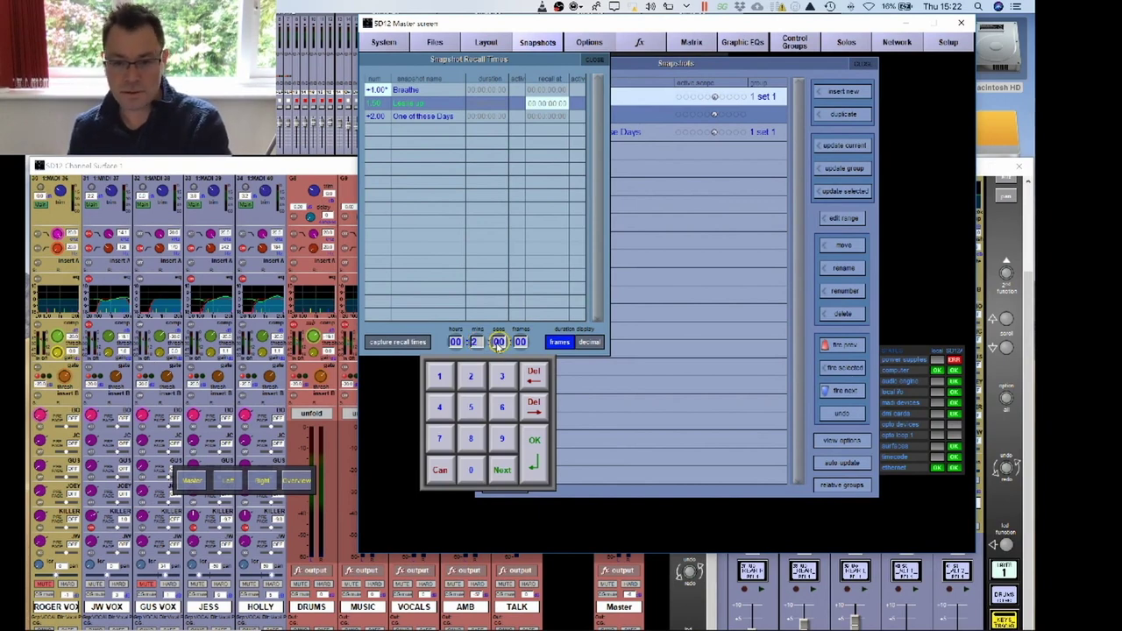
text(49)
click(520, 342)
text(23)
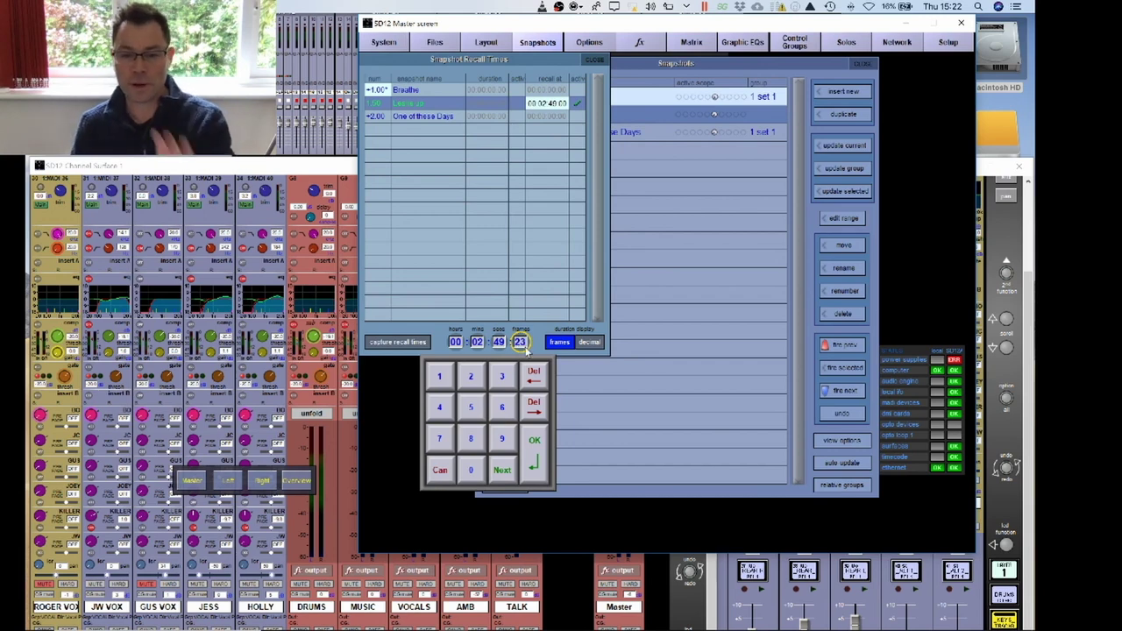
click(498, 342)
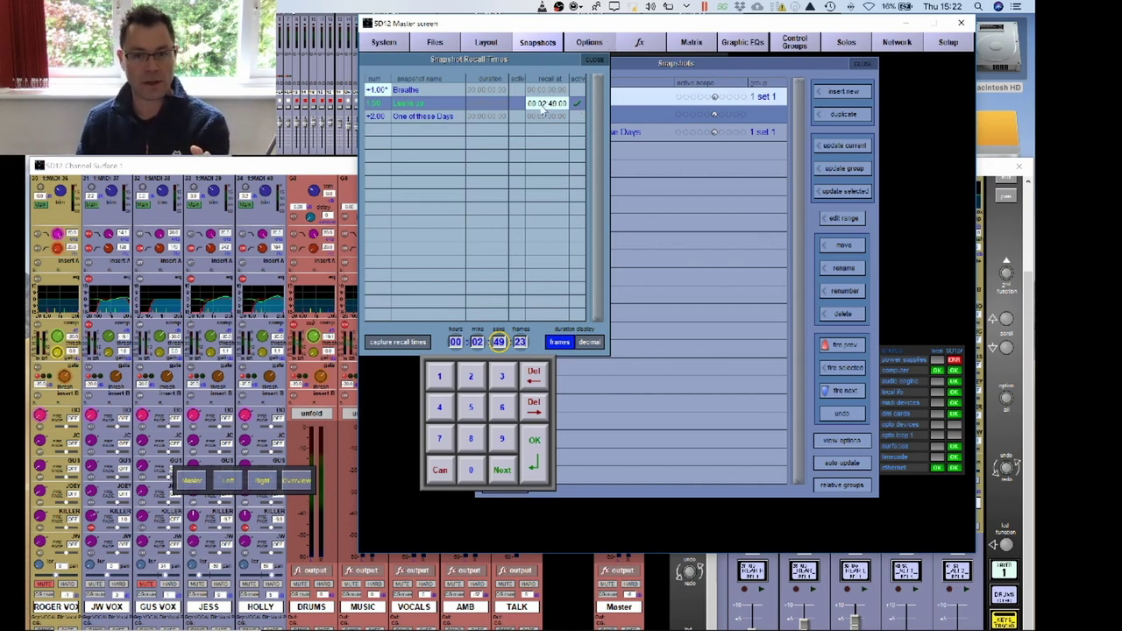
click(663, 97)
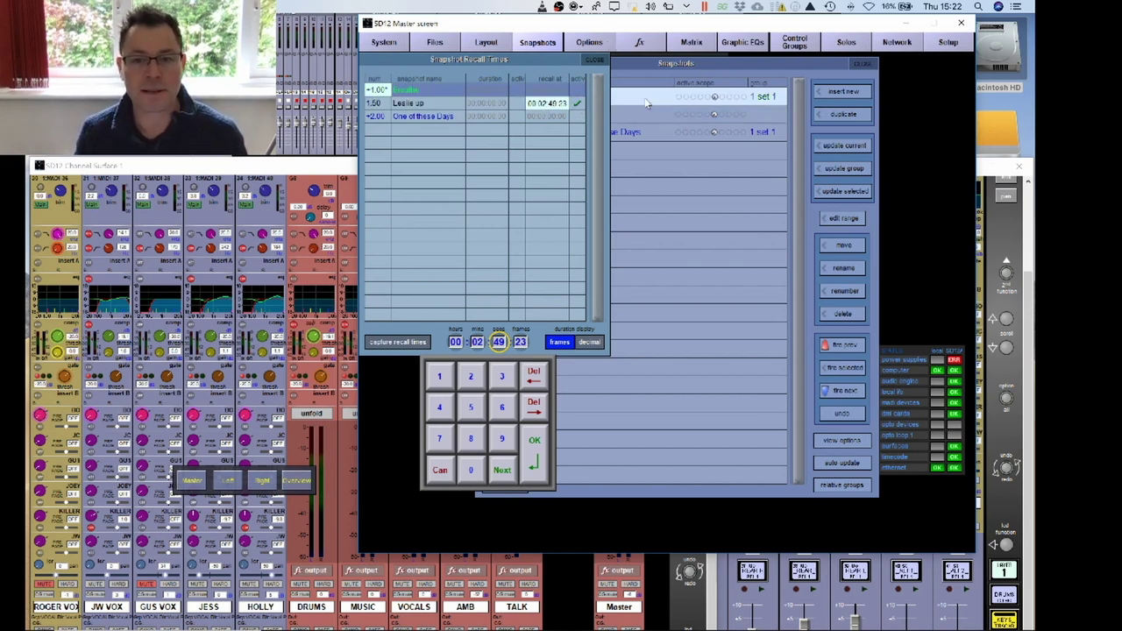
click(599, 60)
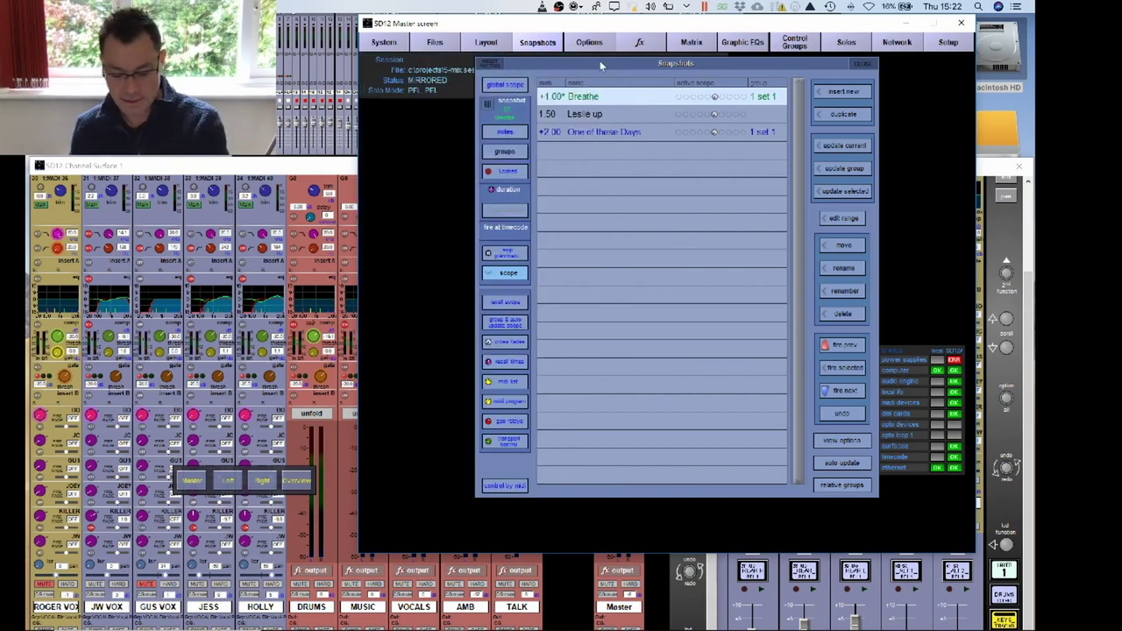